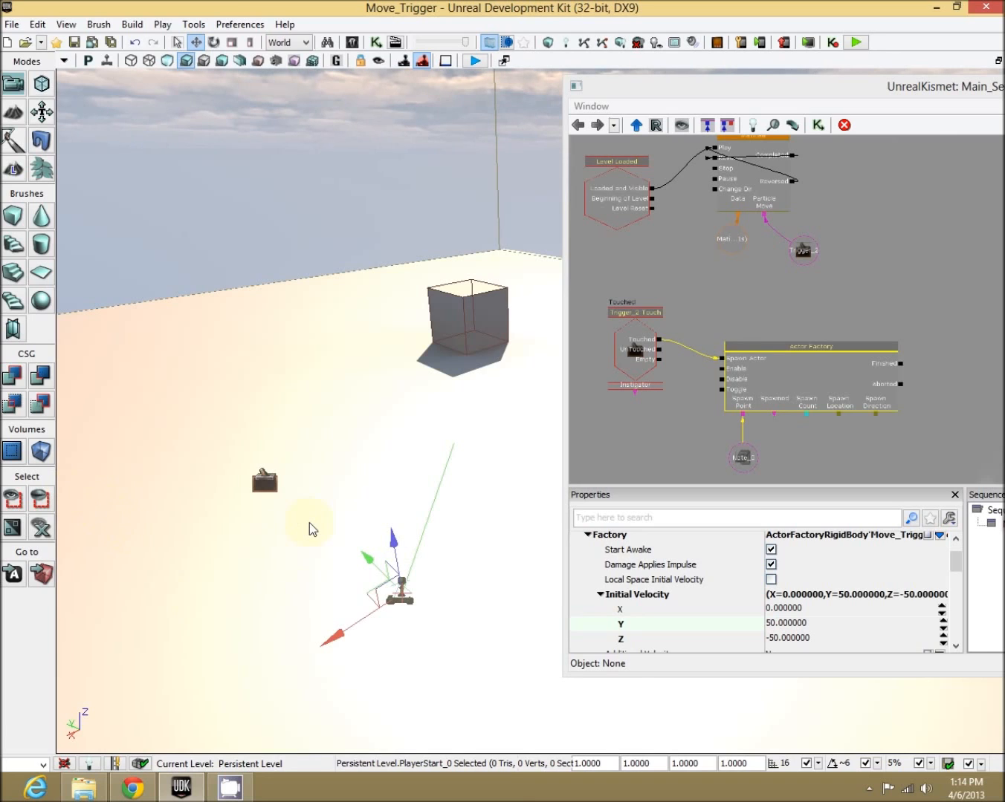
# Play-test the level in the editor preview, walk into the moving trigger to check the spawned objects, and exit the preview
pyautogui.click(862, 45)
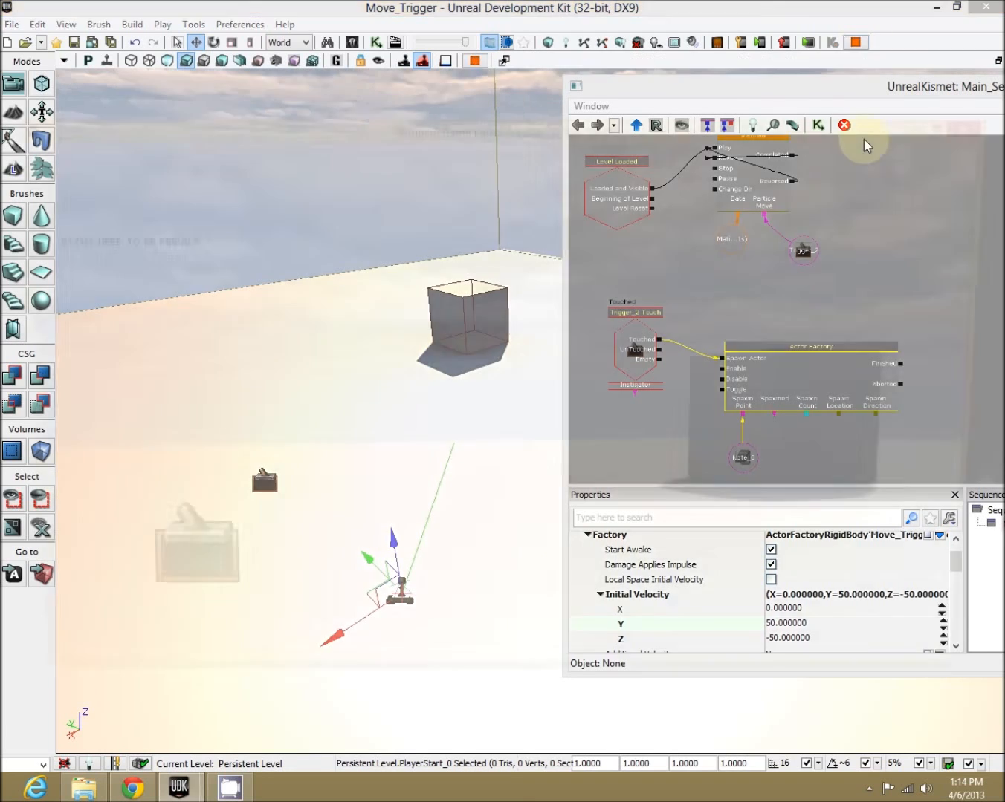
pyautogui.press('w')
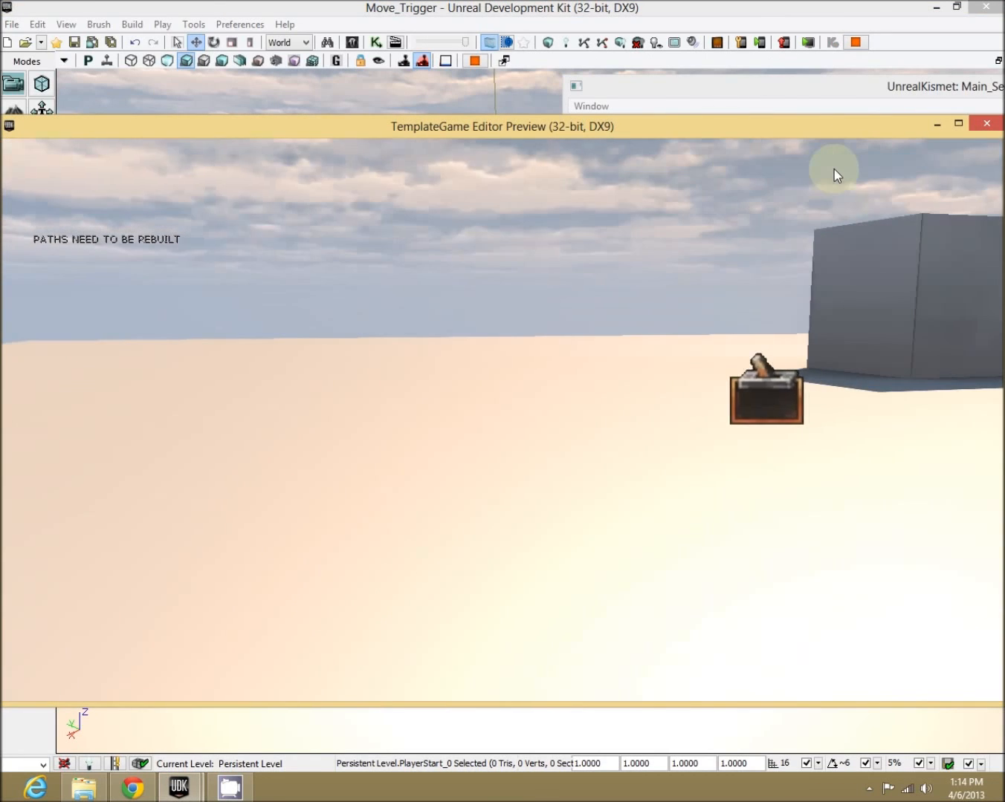
pyautogui.press('d')
pyautogui.press('w')
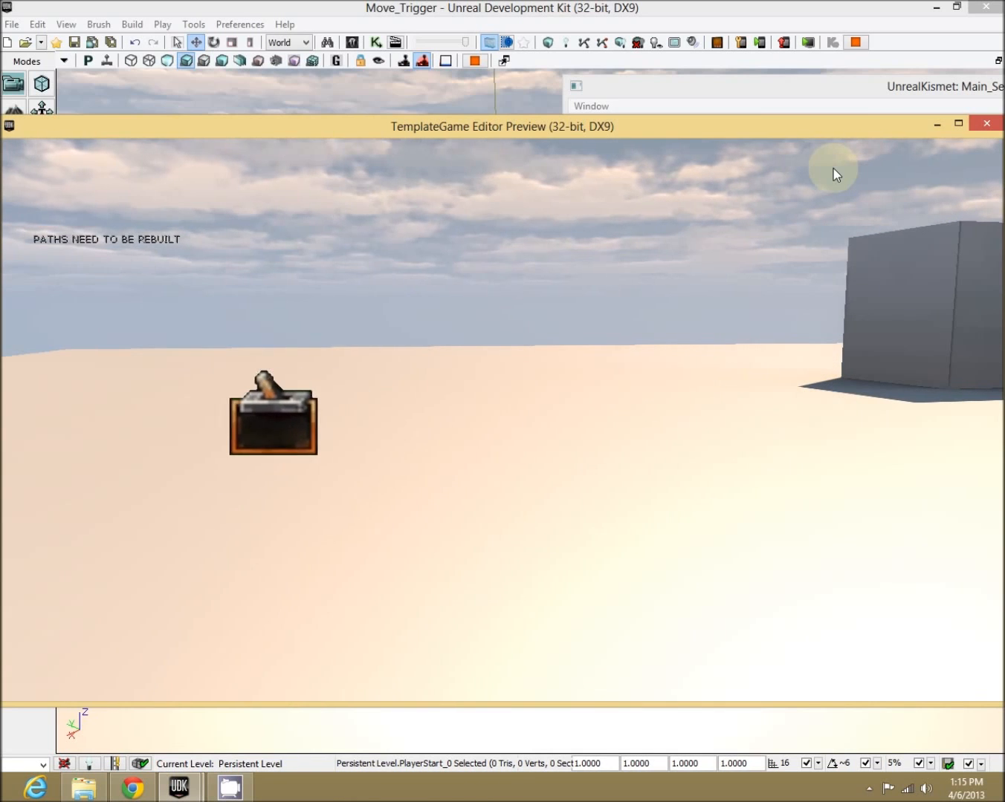
pyautogui.press('w')
pyautogui.press('w')
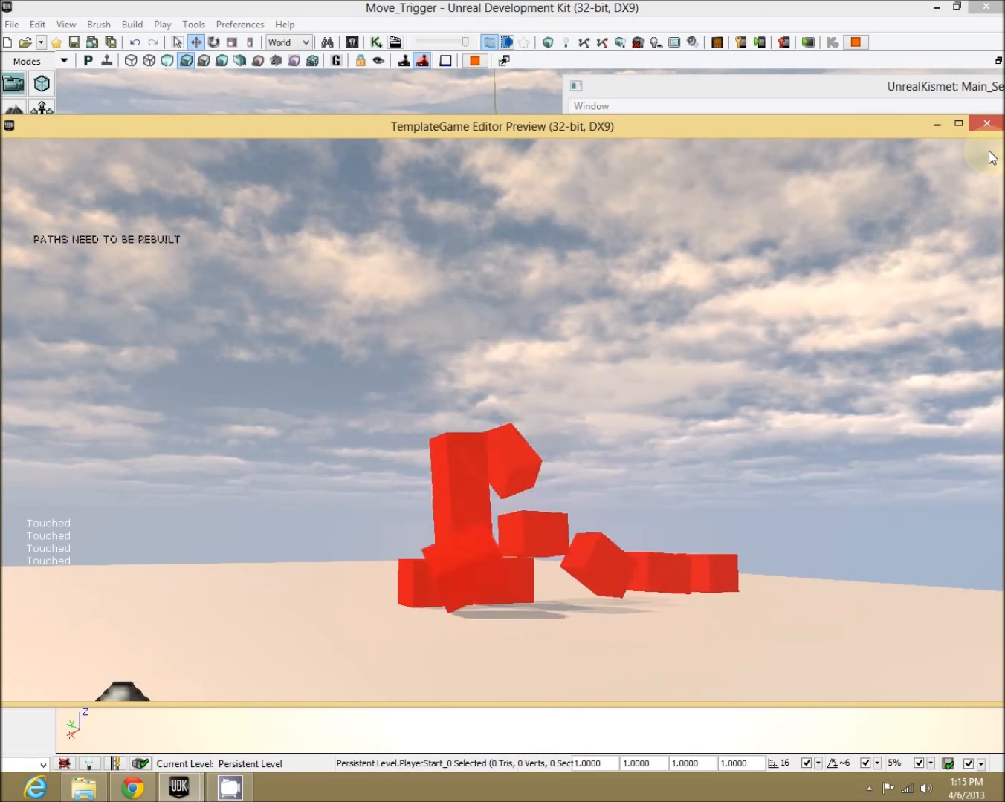
pyautogui.press('Escape')
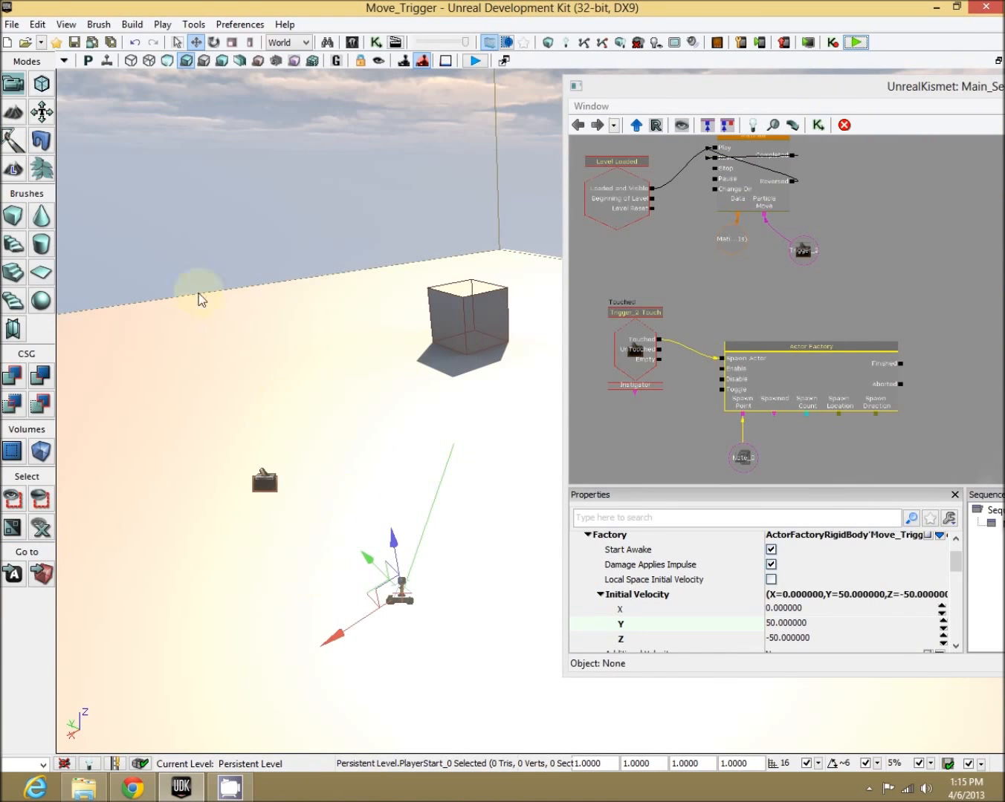
# Close the Kismet window and add a new Trigger actor on the open floor beside the cube
pyautogui.moveTo(859, 99); pyautogui.dragTo(671, 235)
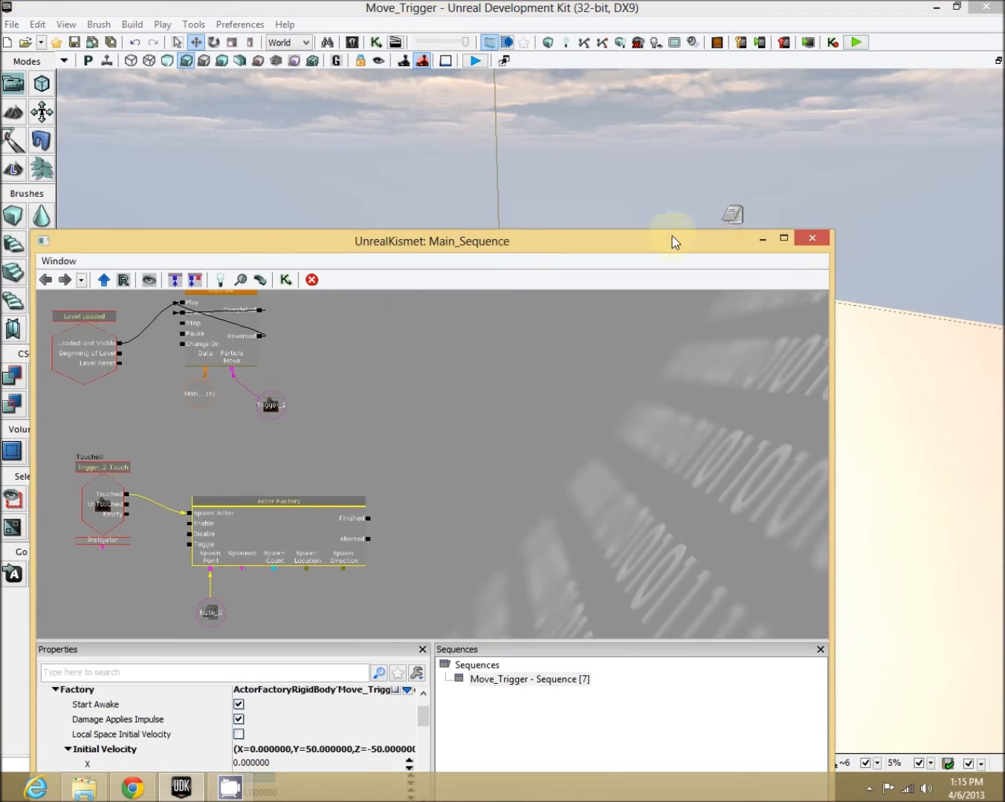
pyautogui.click(812, 240)
pyautogui.moveTo(666, 468); pyautogui.dragTo(616, 444, button='right')
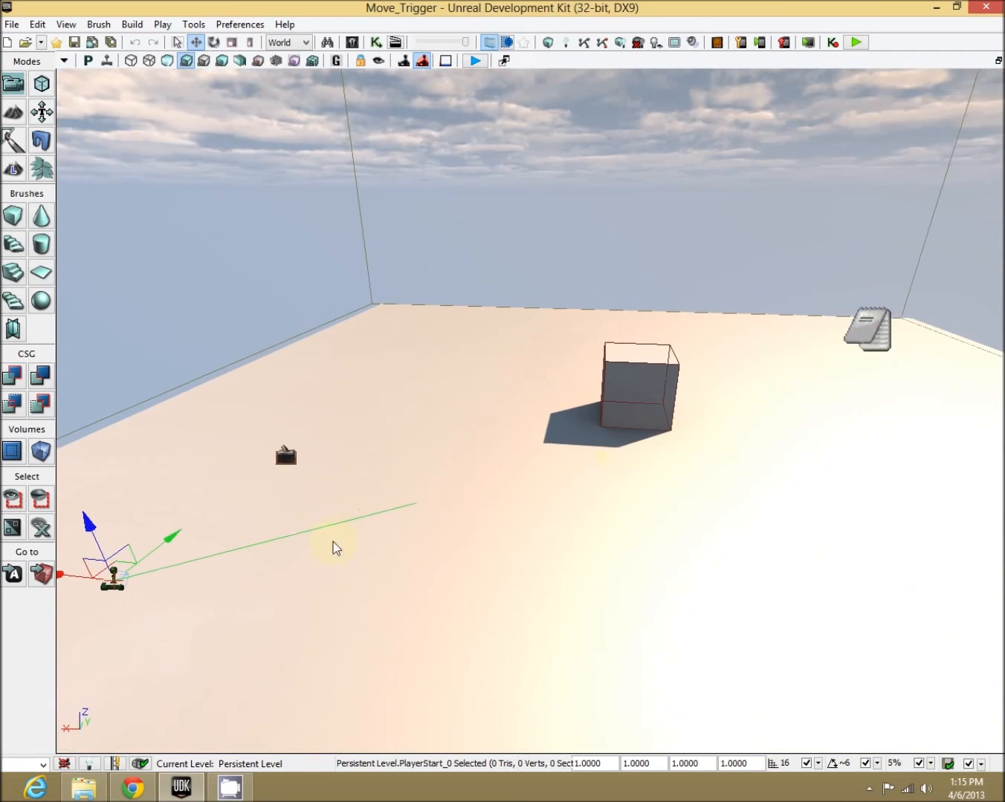
pyautogui.moveTo(494, 585); pyautogui.dragTo(565, 613, button='right')
pyautogui.rightClick(563, 613)
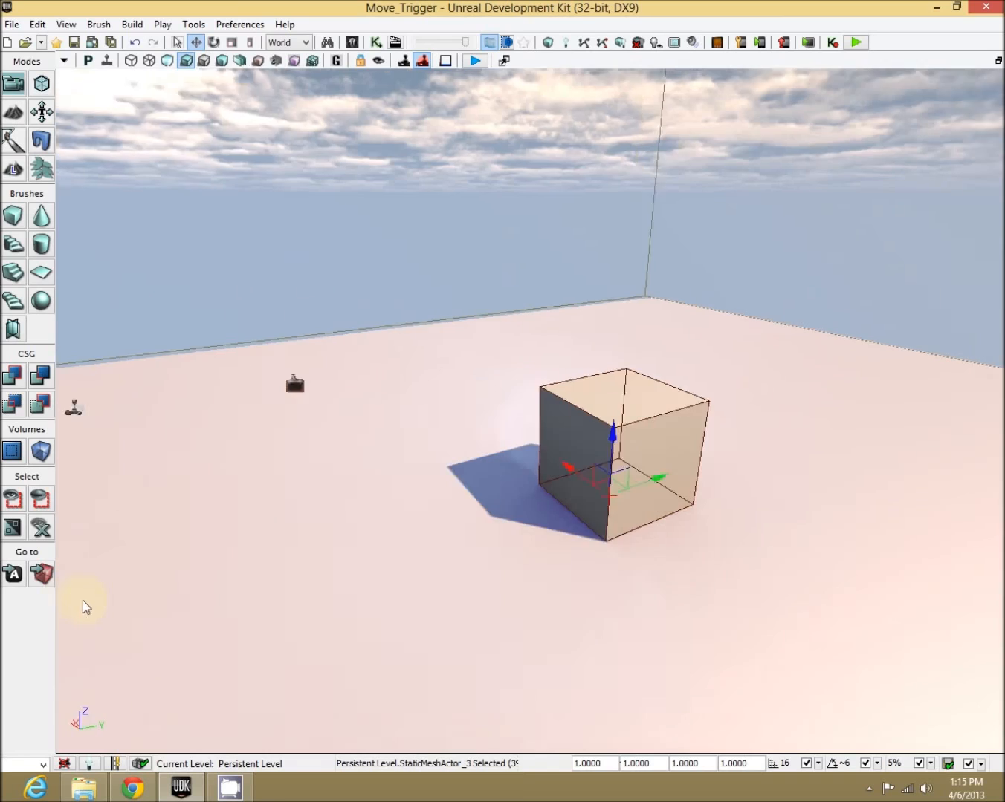
pyautogui.moveTo(83, 600); pyautogui.dragTo(565, 509, button='right')
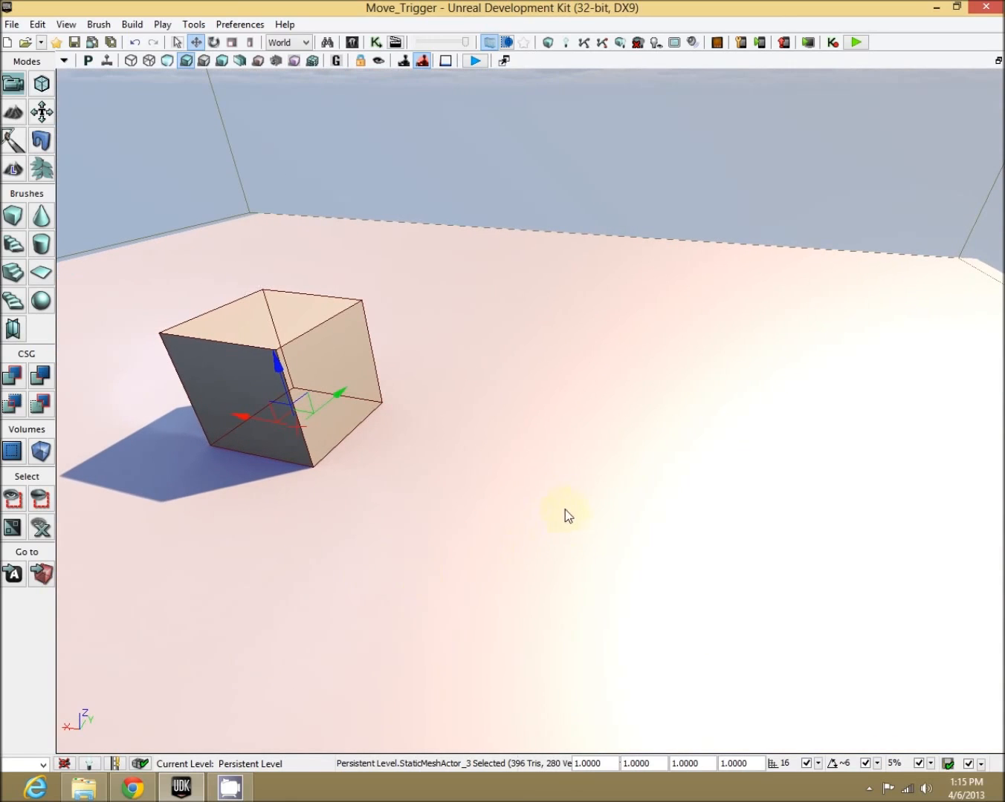
pyautogui.rightClick(580, 465)
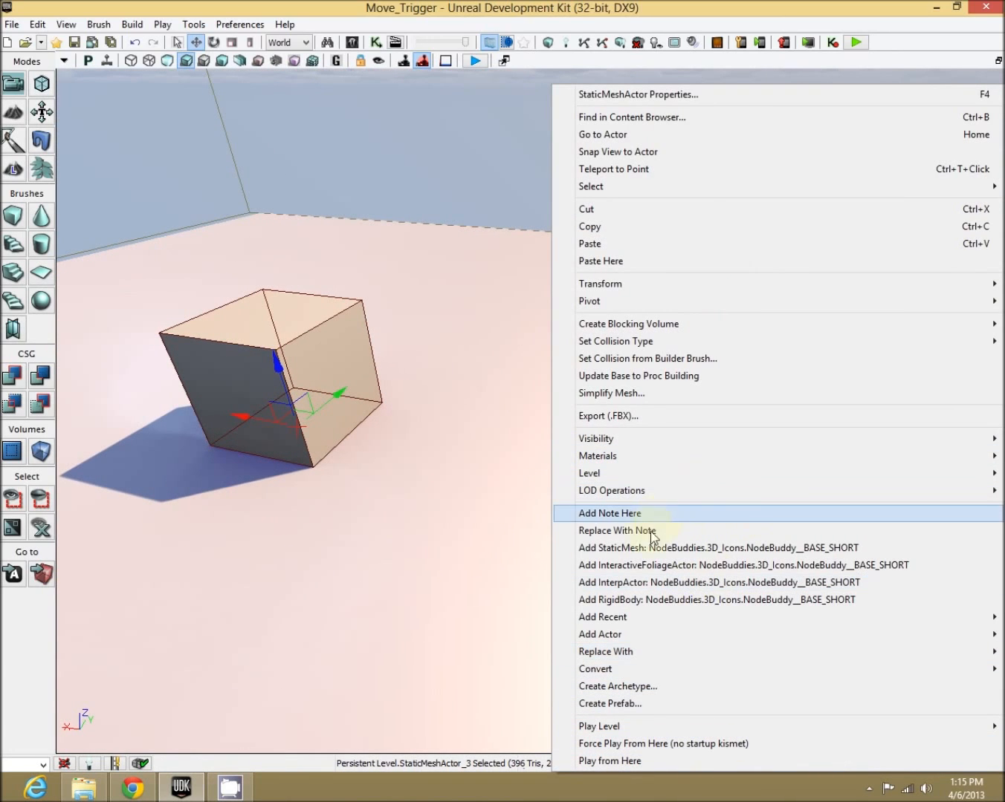
pyautogui.moveTo(644, 643)
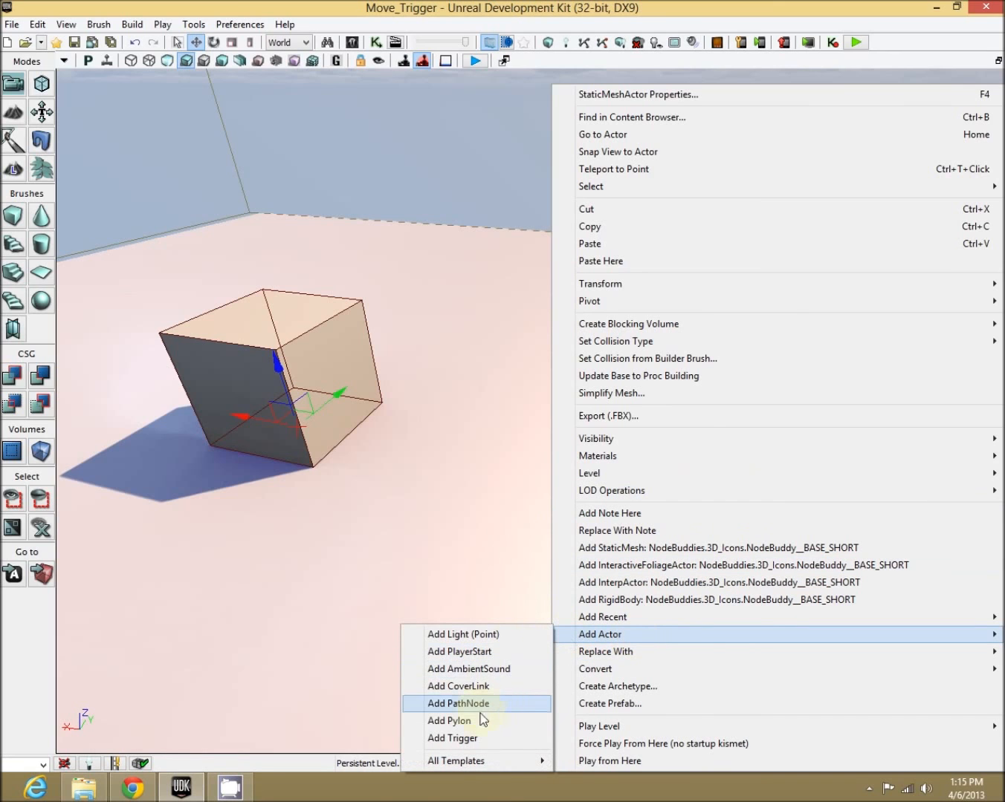
pyautogui.click(472, 740)
pyautogui.moveTo(528, 645)
pyautogui.mouseDown(button='right')
pyautogui.moveTo(696, 495)
pyautogui.moveTo(214, 702)
pyautogui.moveTo(374, 555)
pyautogui.moveTo(544, 523)
pyautogui.mouseUp(button='right')
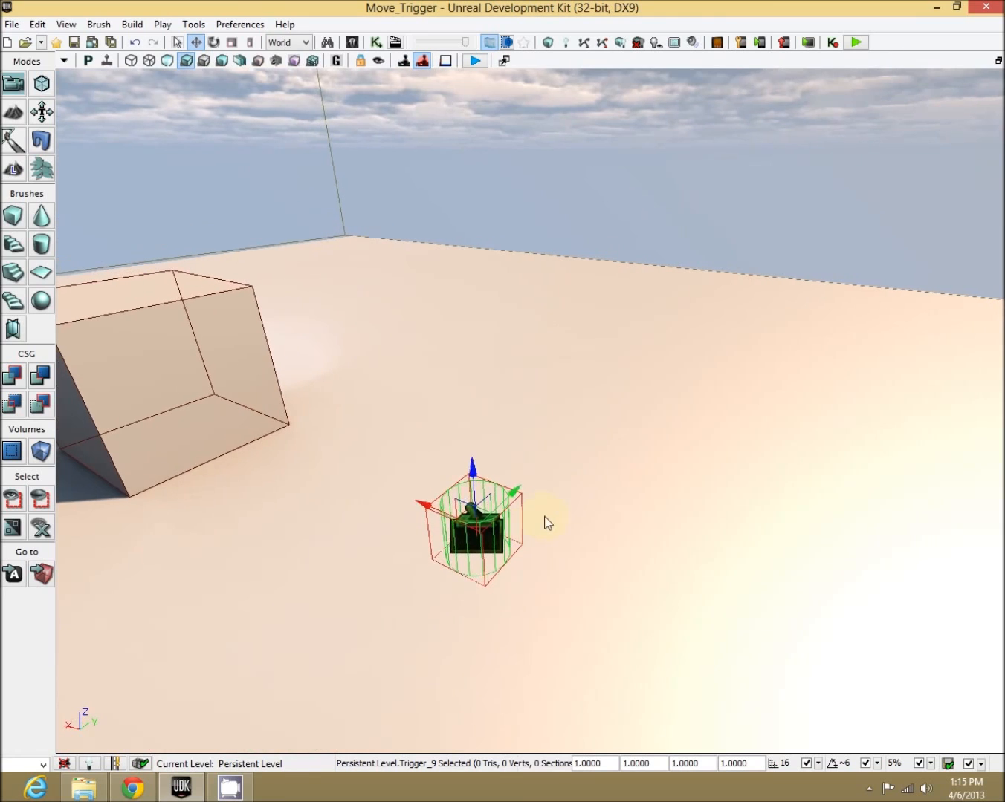
# Open Kismet with the new trigger selected and add a new Matinee node in an empty area of the sequence
pyautogui.click(378, 42)
pyautogui.moveTo(392, 404); pyautogui.dragTo(706, 556)
pyautogui.scroll(2, 695, 549)
pyautogui.moveTo(525, 543); pyautogui.dragTo(695, 551)
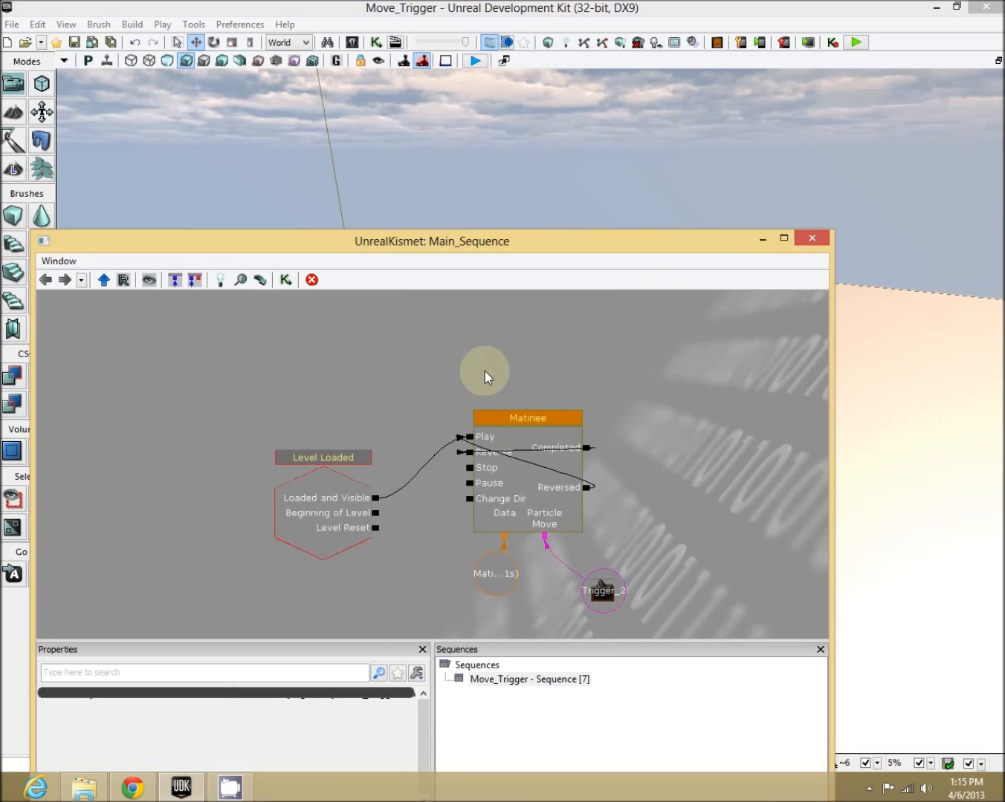
pyautogui.moveTo(485, 372); pyautogui.dragTo(425, 353)
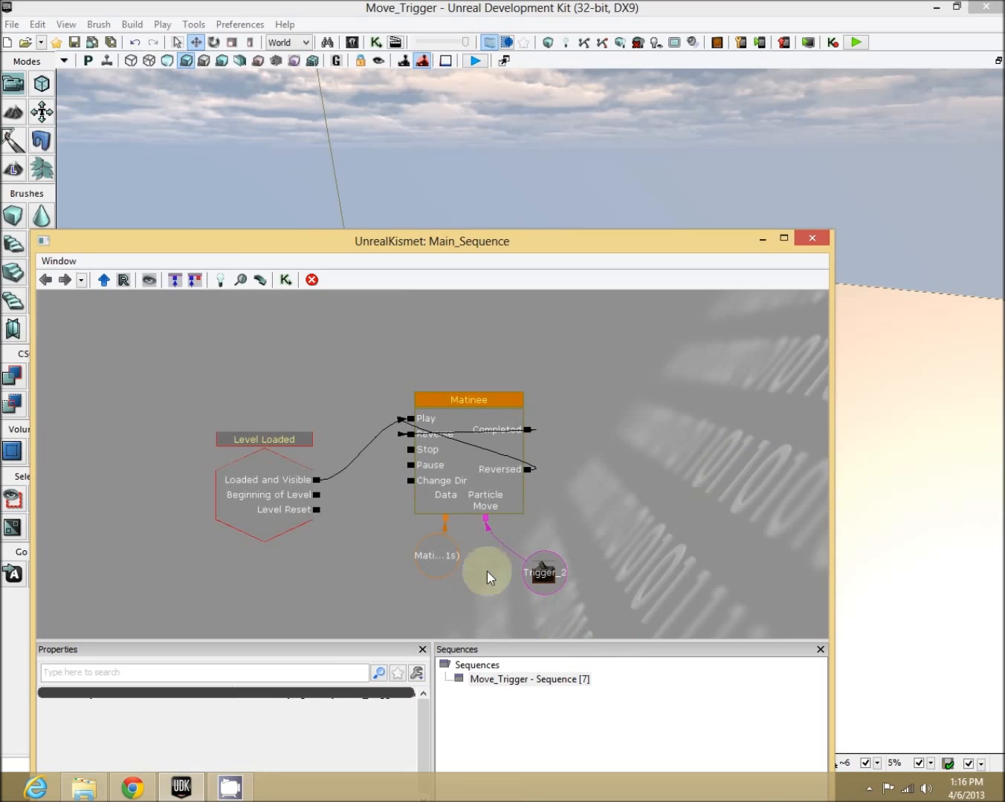
pyautogui.moveTo(697, 437); pyautogui.dragTo(579, 434)
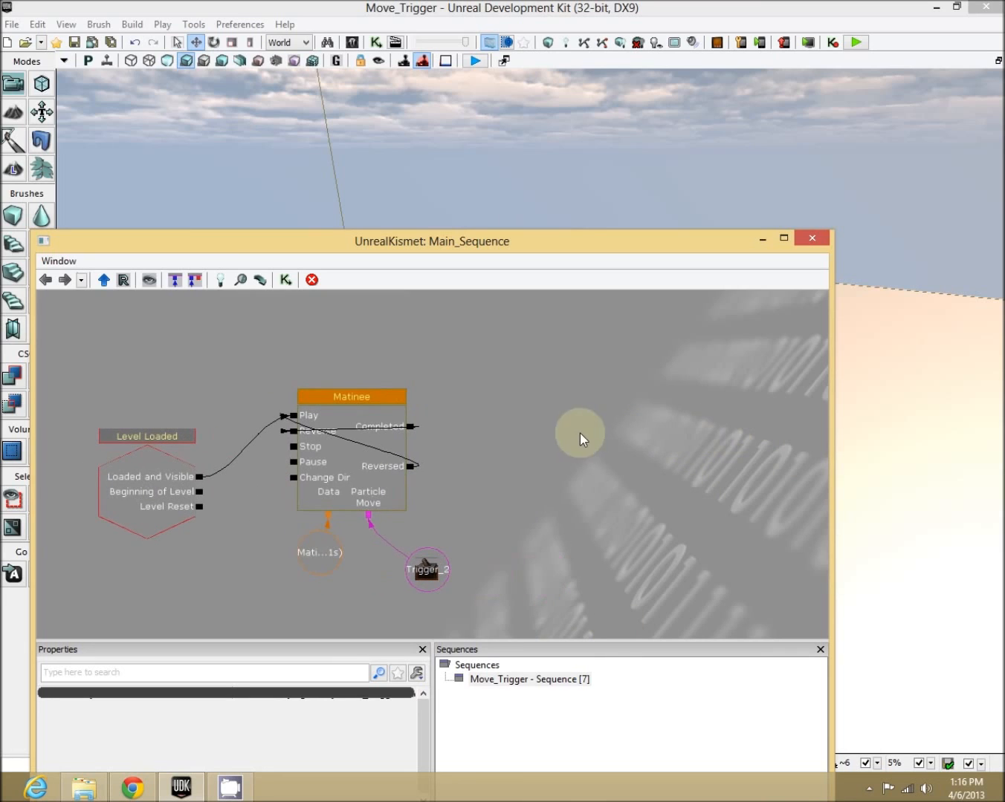
pyautogui.moveTo(654, 425); pyautogui.dragTo(231, 465)
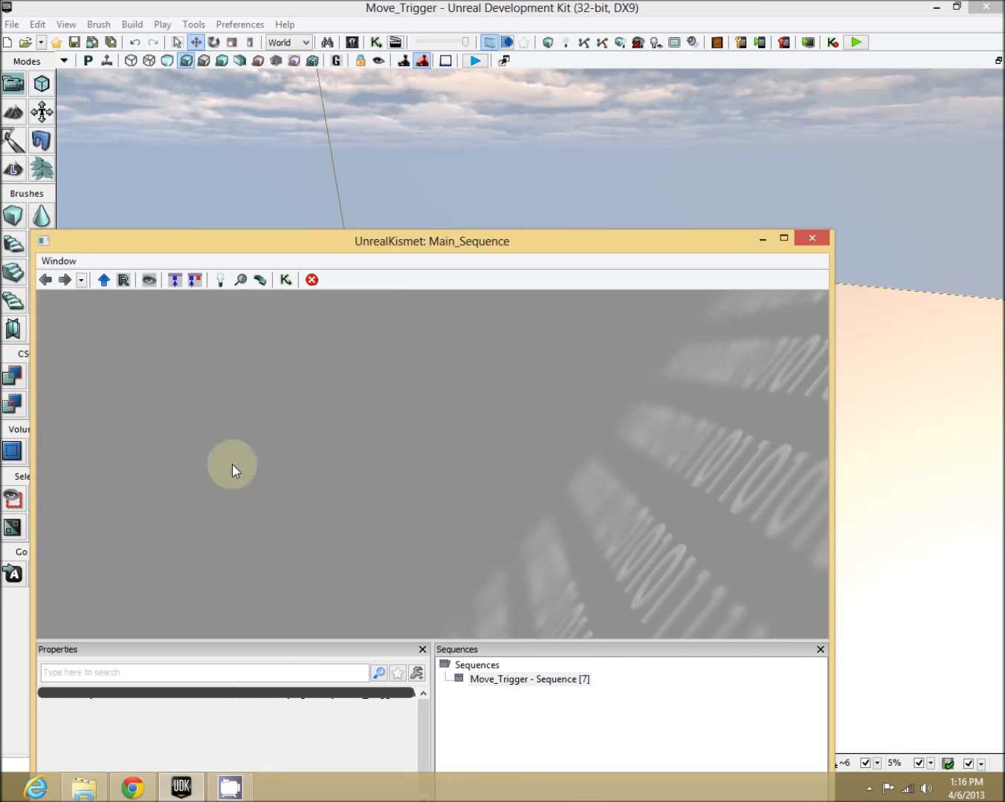
pyautogui.moveTo(332, 248); pyautogui.dragTo(832, 180)
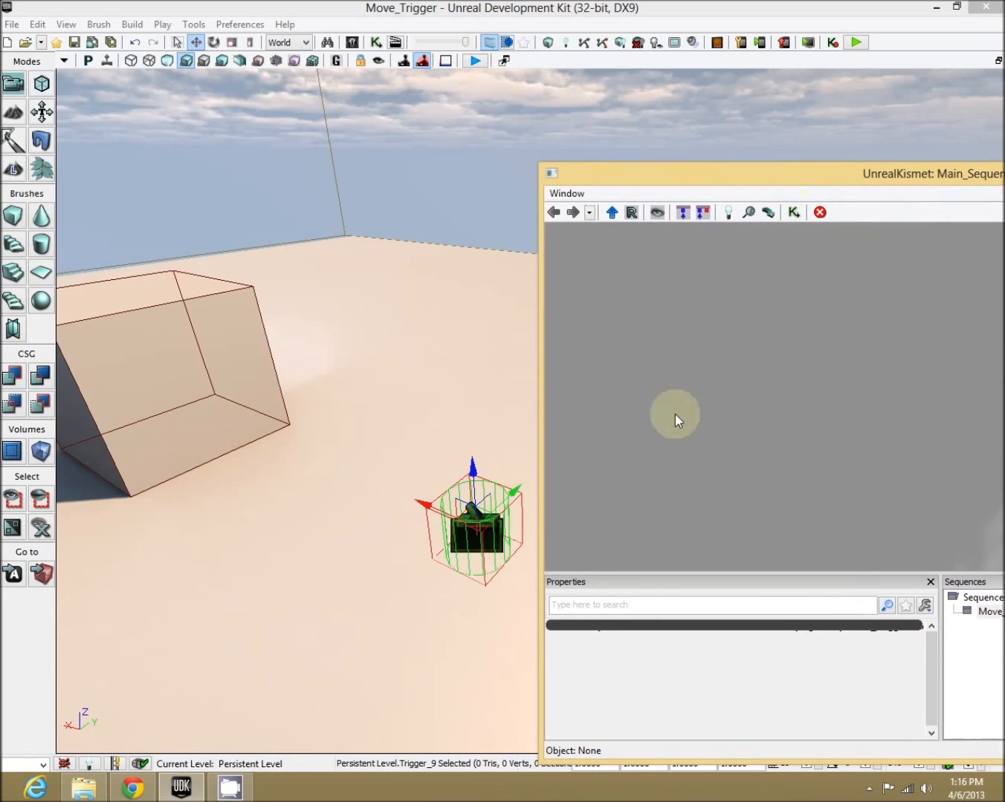
pyautogui.rightClick(793, 307)
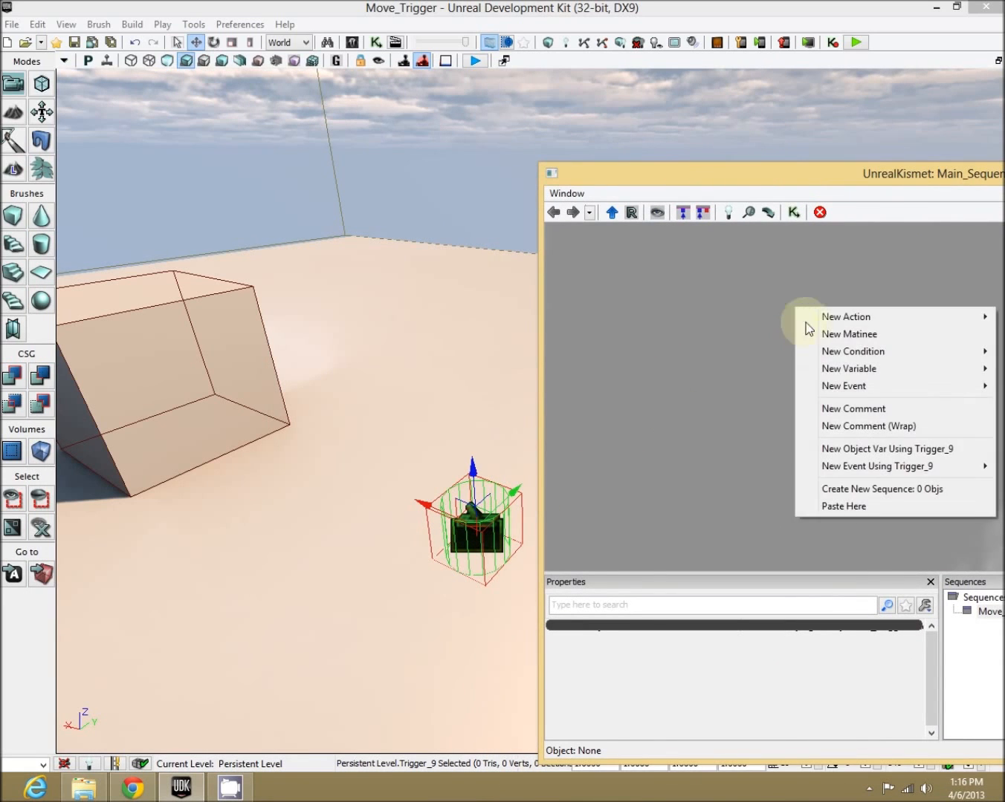
pyautogui.click(829, 337)
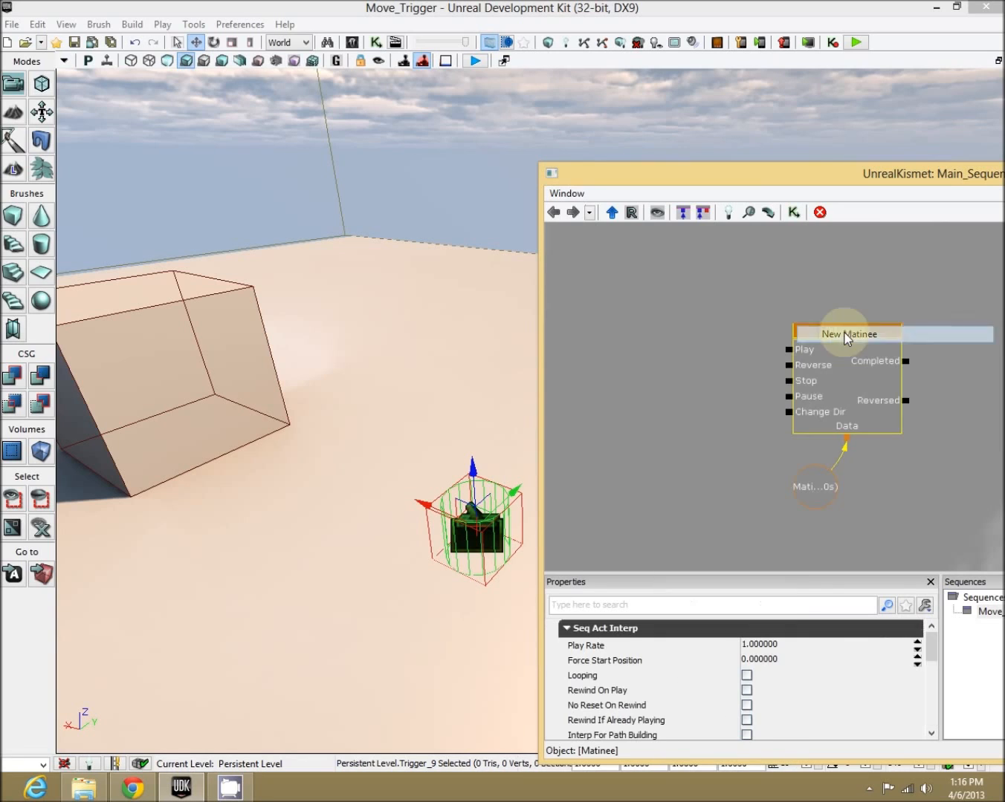
# Open the new Matinee for editing and add an empty group named "Trigger Move"
pyautogui.doubleClick(848, 375)
pyautogui.moveTo(332, 234); pyautogui.dragTo(398, 141)
pyautogui.click(501, 361)
pyautogui.moveTo(339, 131); pyautogui.dragTo(527, 136)
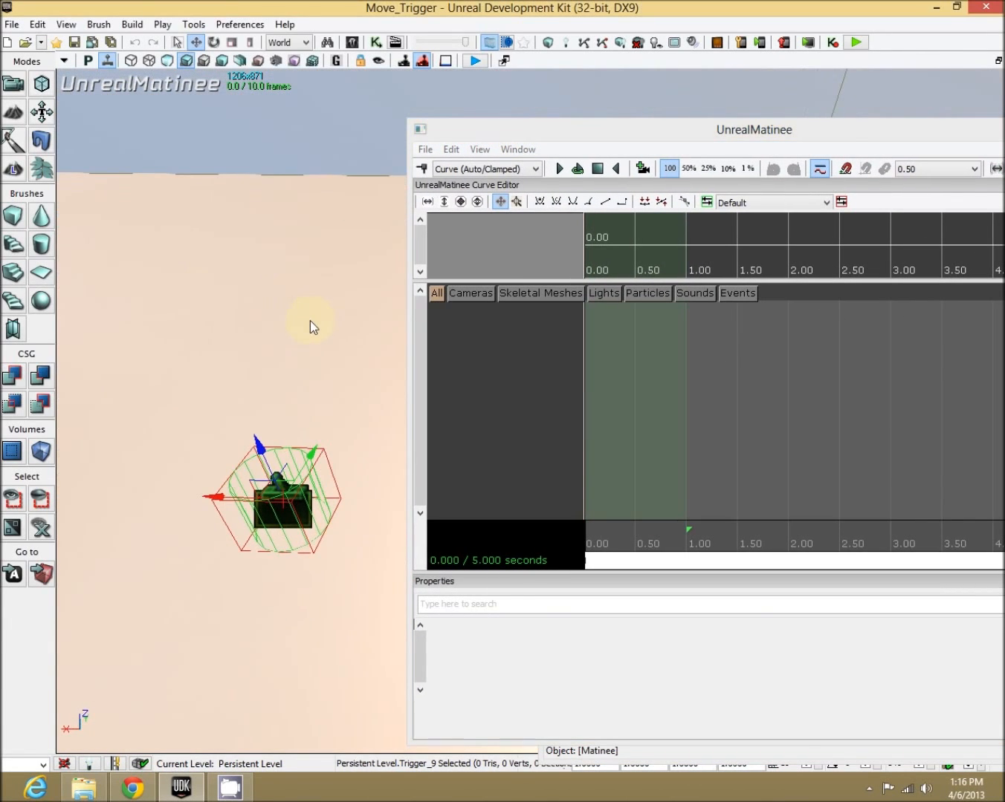
pyautogui.rightClick(492, 306)
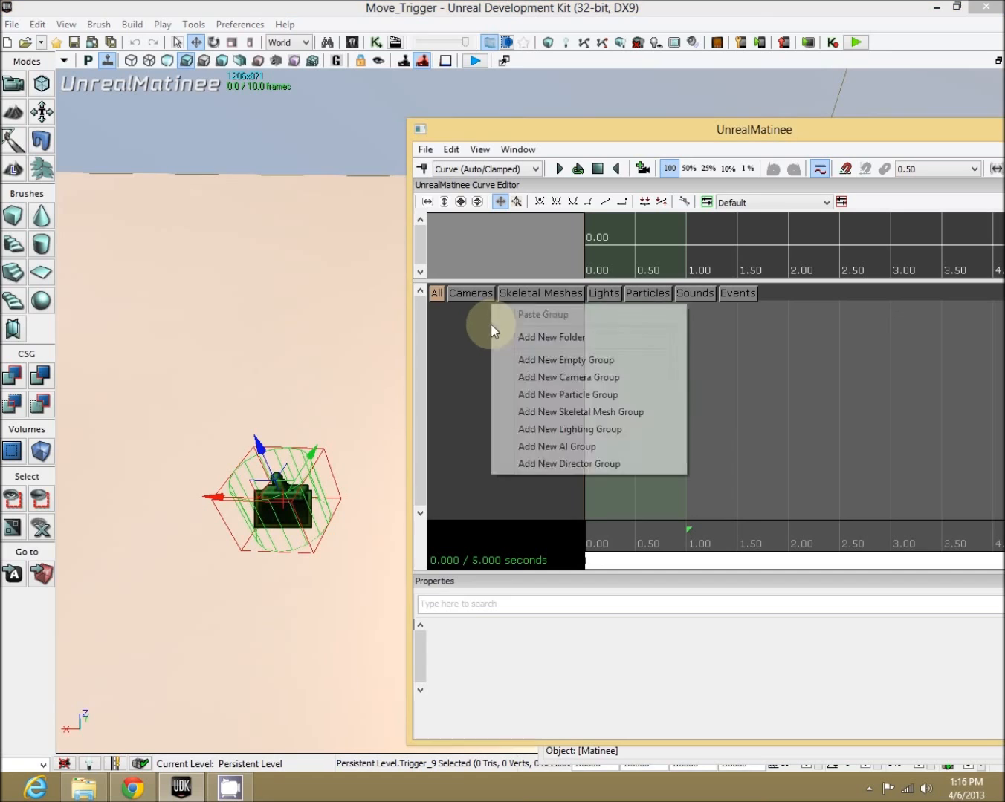
pyautogui.click(566, 359)
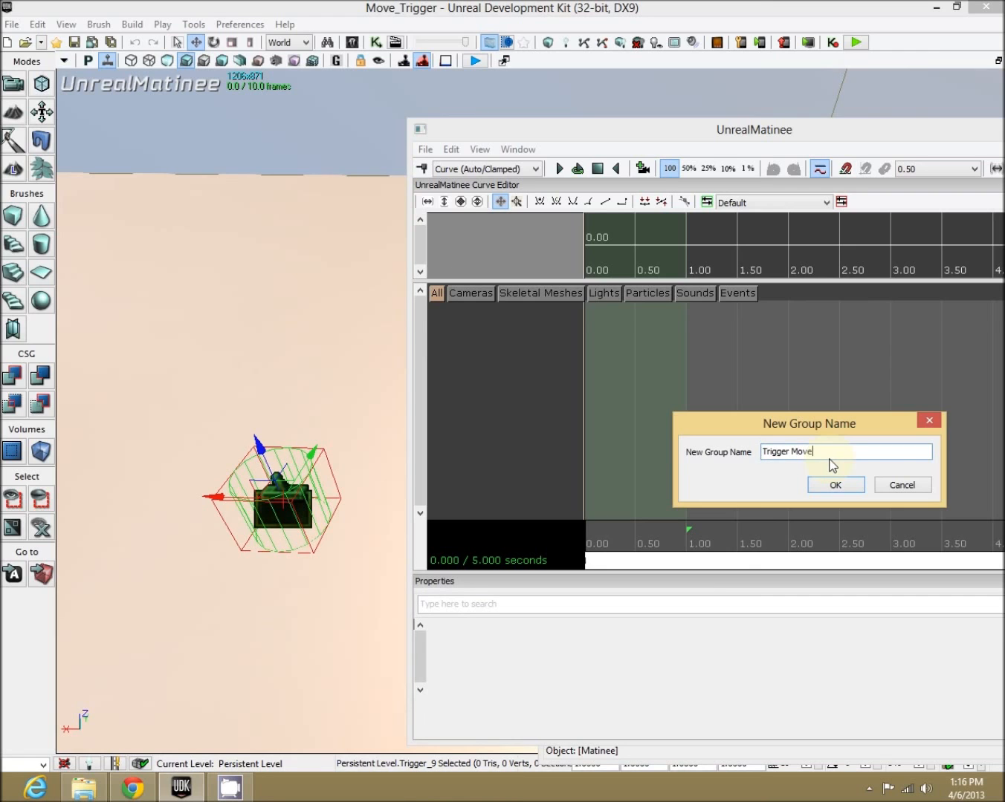
pyautogui.press('Return')
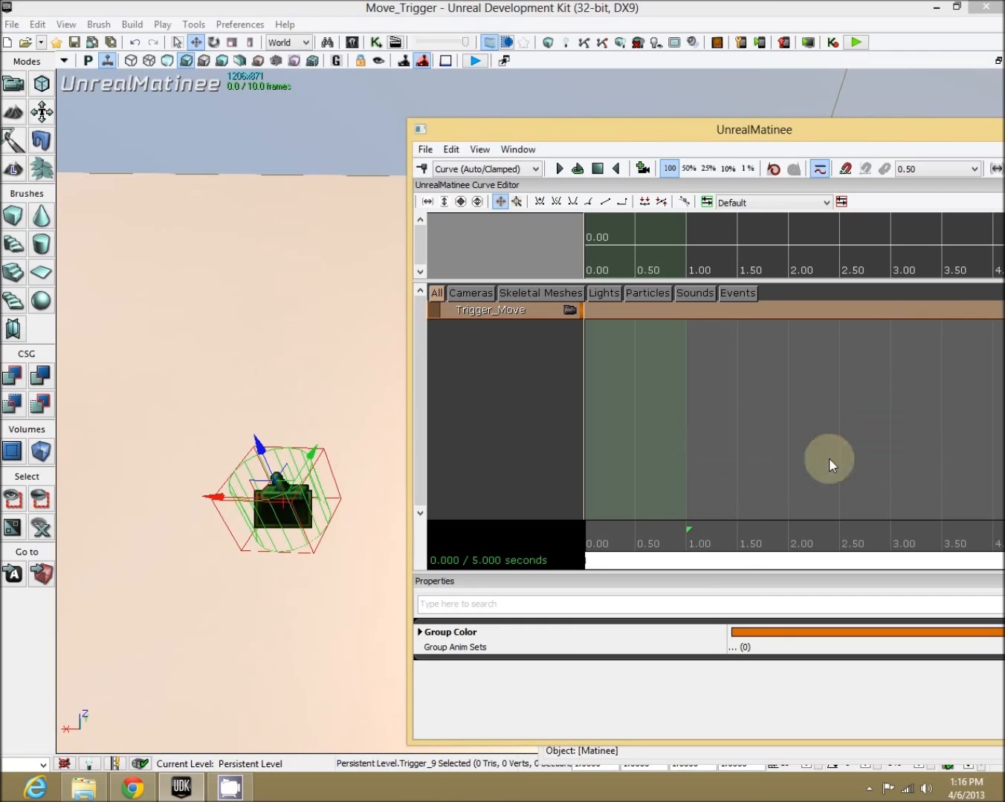
# Add a Movement track to the Trigger_Move group and select its key at 0.00 s
pyautogui.rightClick(505, 311)
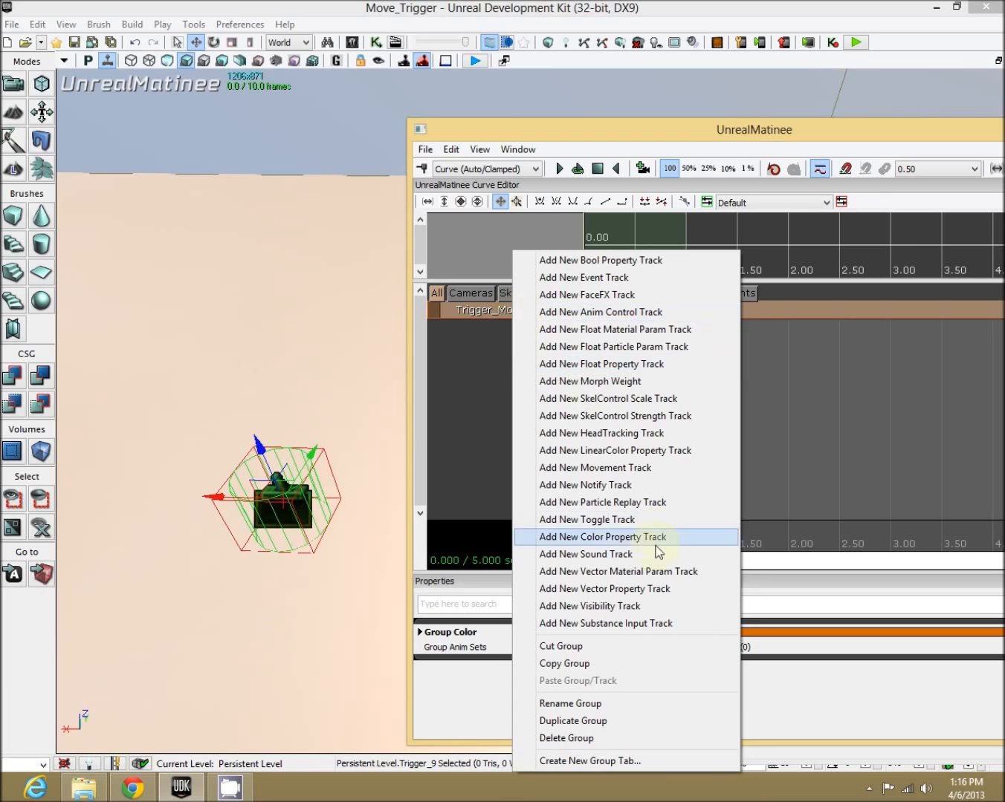
pyautogui.click(600, 471)
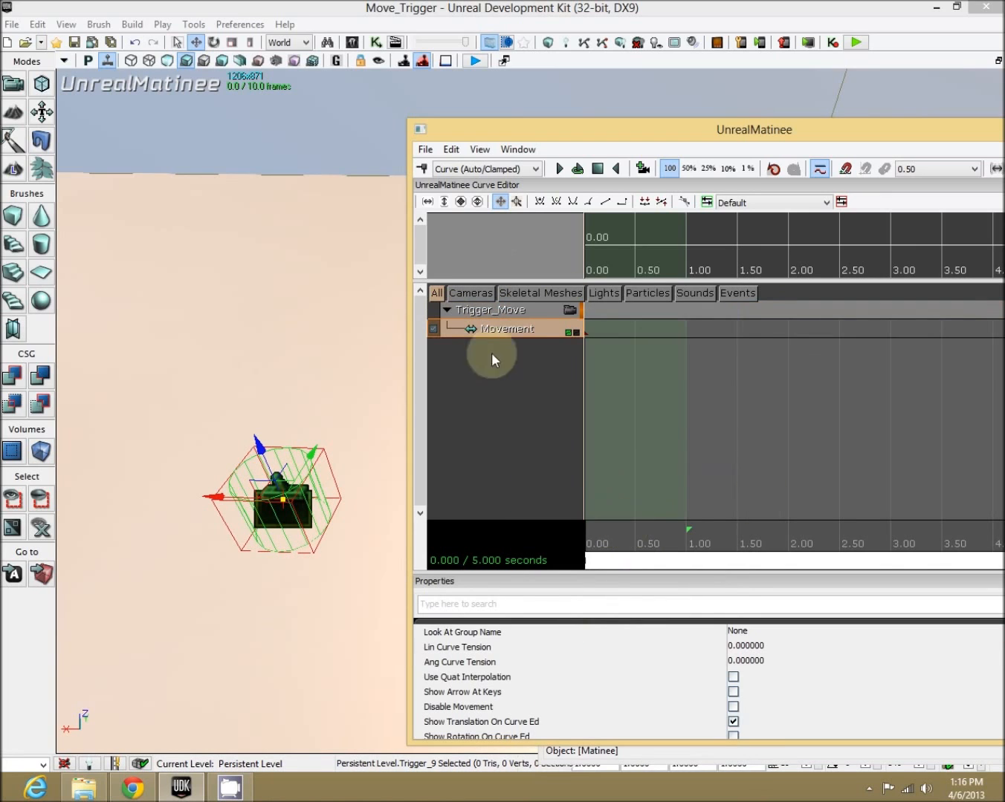
pyautogui.click(586, 333)
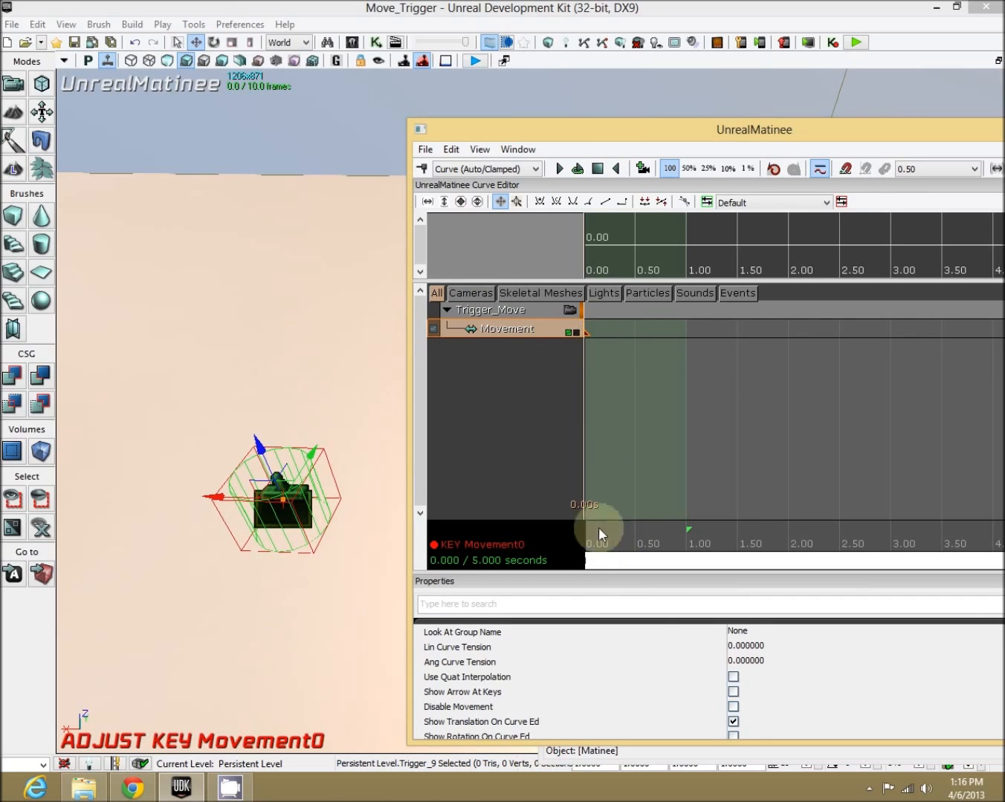
# Set the timeline to about 2 seconds, shift the trigger along its X axis, and add a movement key there
pyautogui.moveTo(642, 533); pyautogui.dragTo(792, 557)
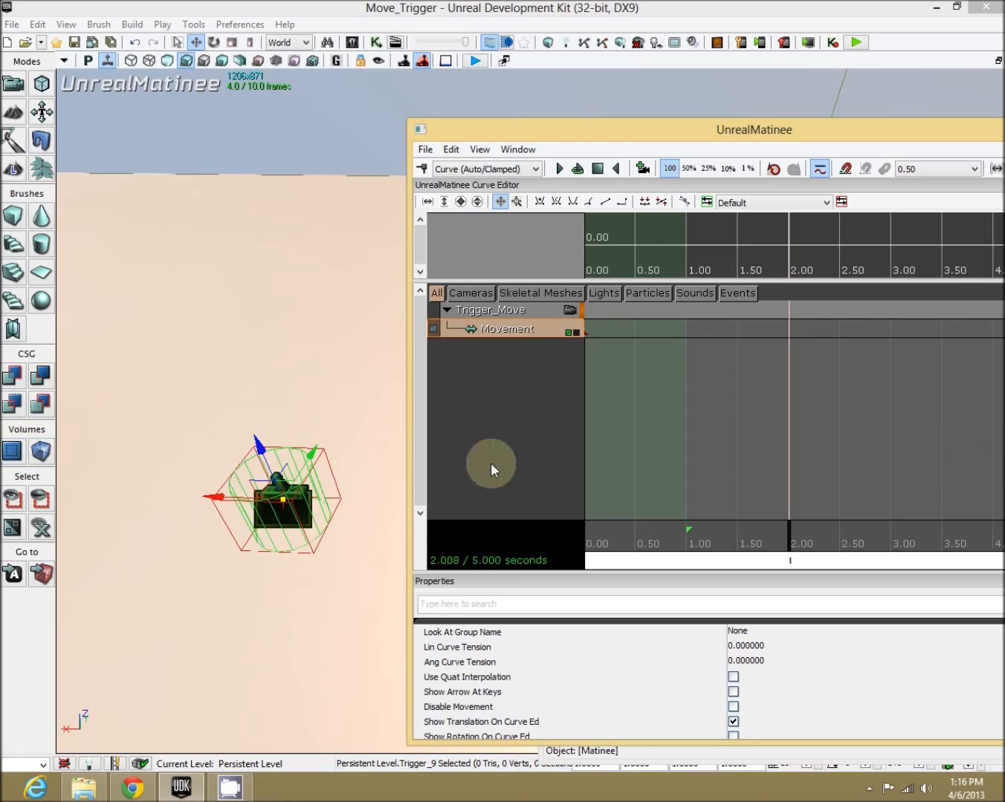
pyautogui.moveTo(199, 637)
pyautogui.mouseDown(button='right')
pyautogui.moveTo(208, 633)
pyautogui.moveTo(200, 639)
pyautogui.mouseUp(button='right')
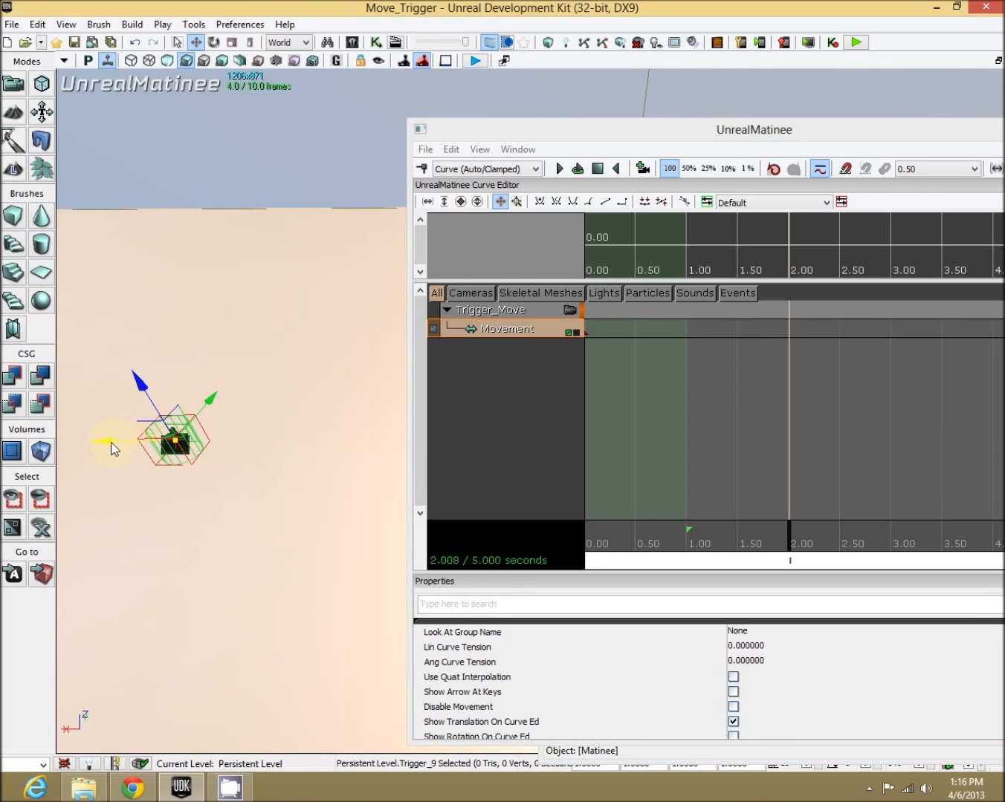
pyautogui.moveTo(107, 442); pyautogui.dragTo(326, 462)
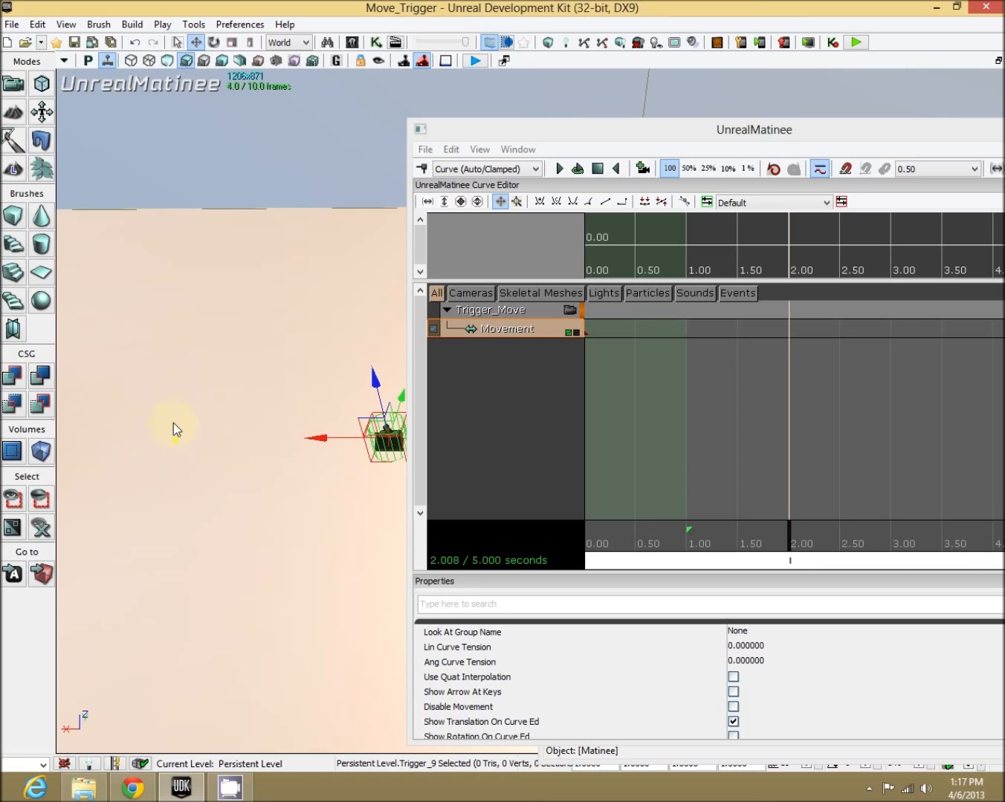
pyautogui.moveTo(322, 458); pyautogui.dragTo(289, 524, button='right')
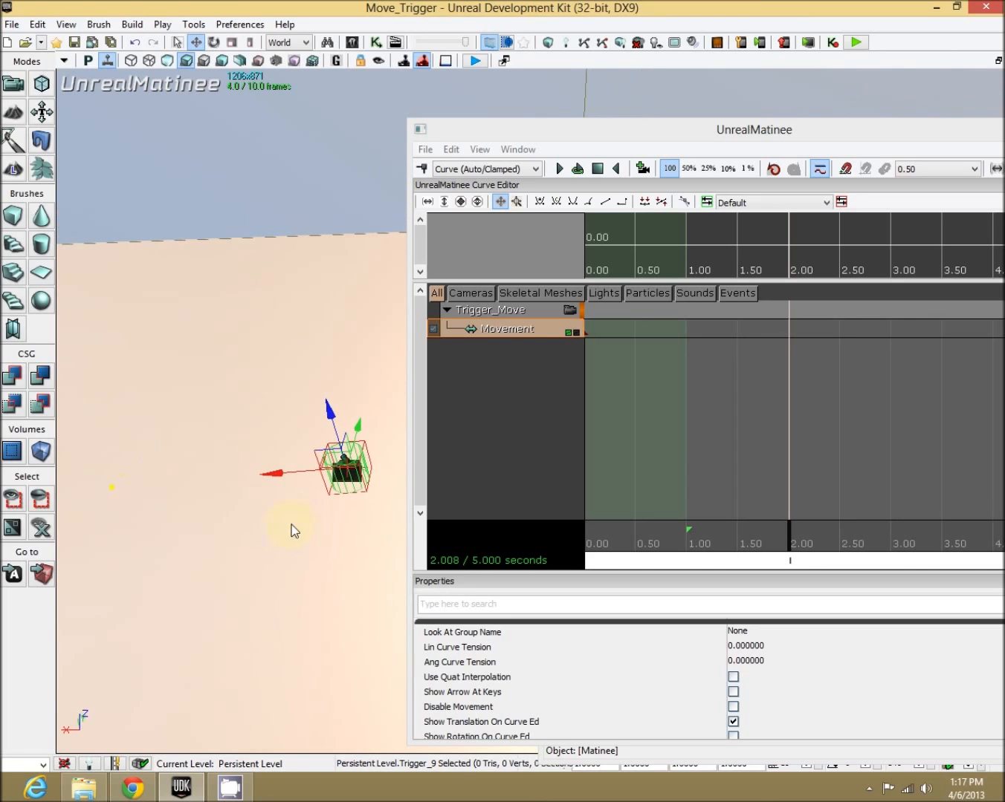
pyautogui.moveTo(273, 478); pyautogui.dragTo(310, 473)
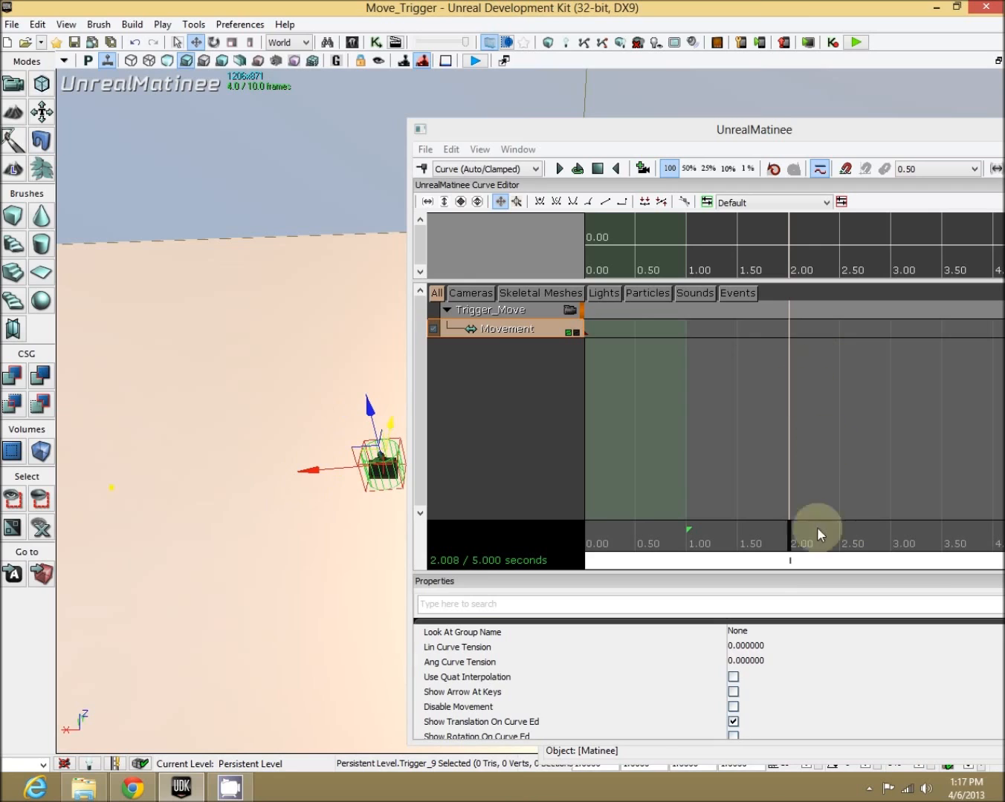
pyautogui.click(423, 168)
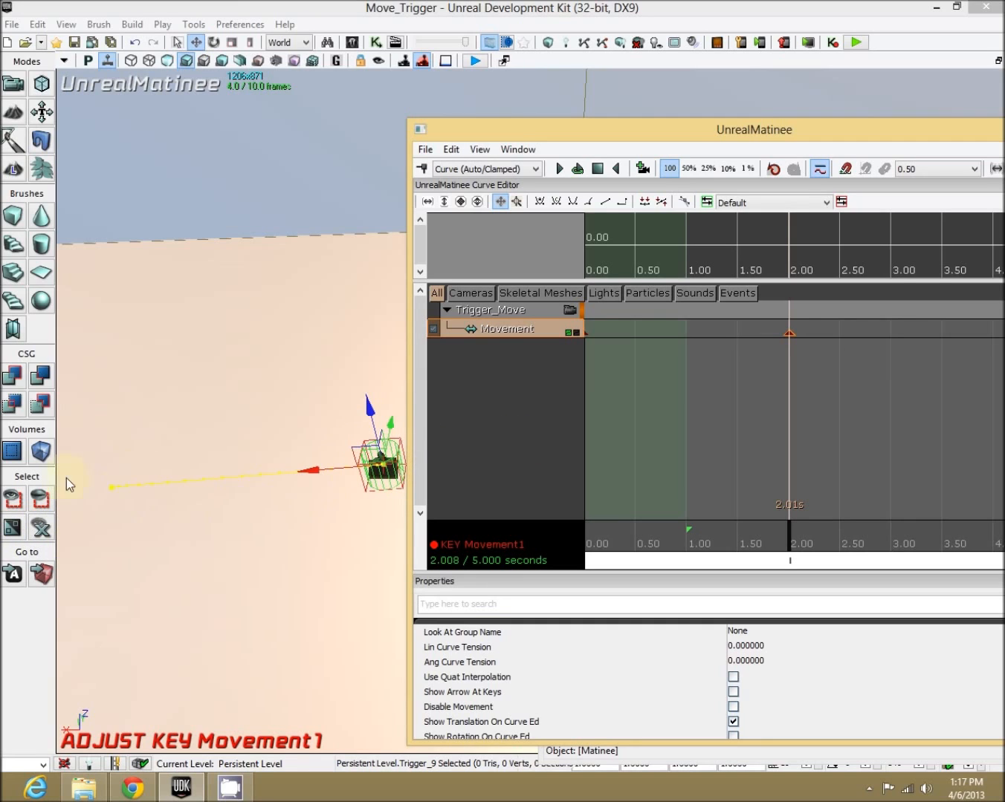
# Scrub through the trigger's movement and shorten the Matinee sequence to about 2 seconds so it ends at the second key
pyautogui.moveTo(769, 535); pyautogui.dragTo(677, 535)
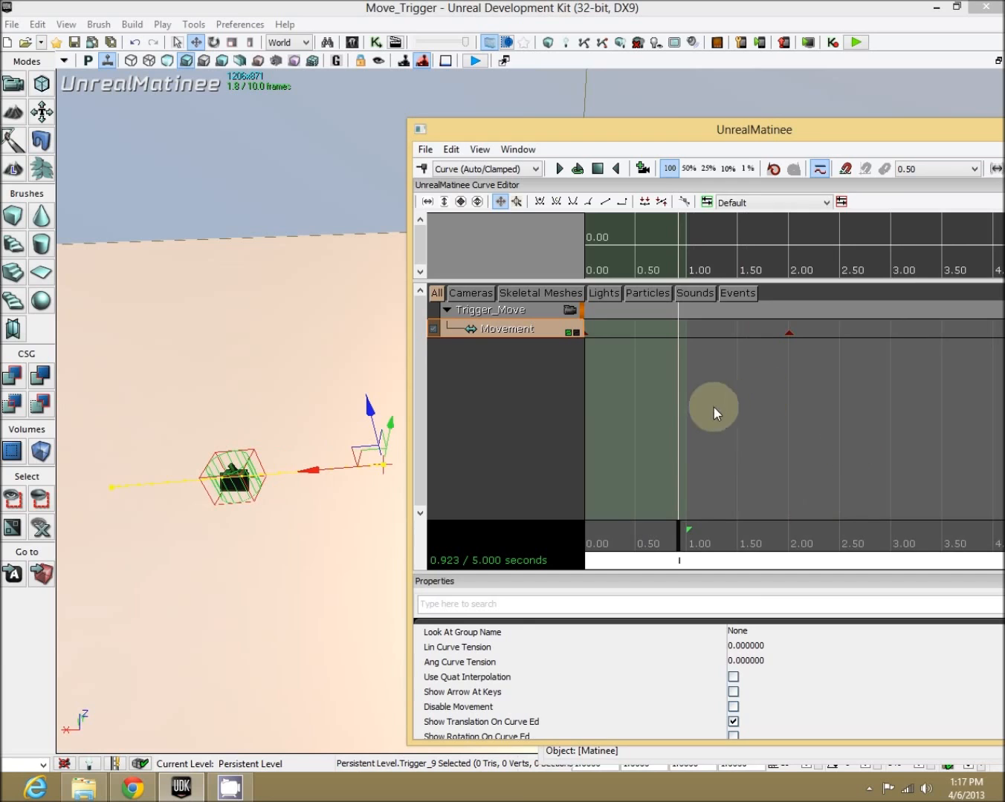
pyautogui.scroll(-3, 724, 409)
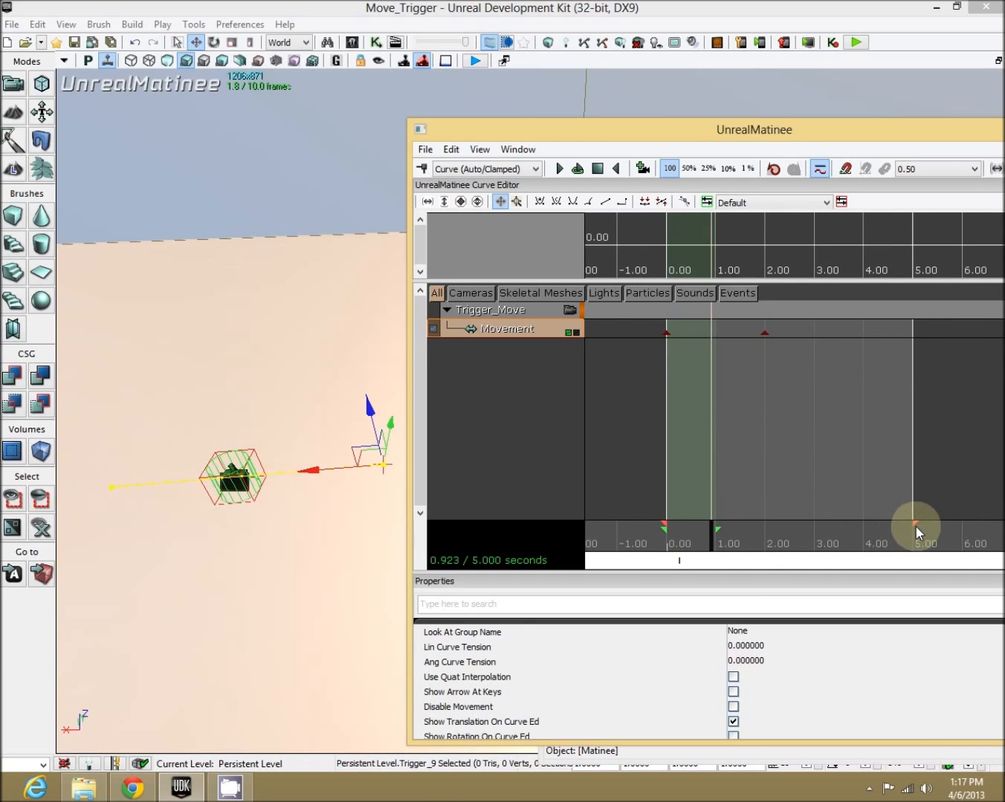
pyautogui.moveTo(916, 527)
pyautogui.mouseDown()
pyautogui.moveTo(808, 541)
pyautogui.moveTo(817, 533)
pyautogui.moveTo(767, 528)
pyautogui.mouseUp()
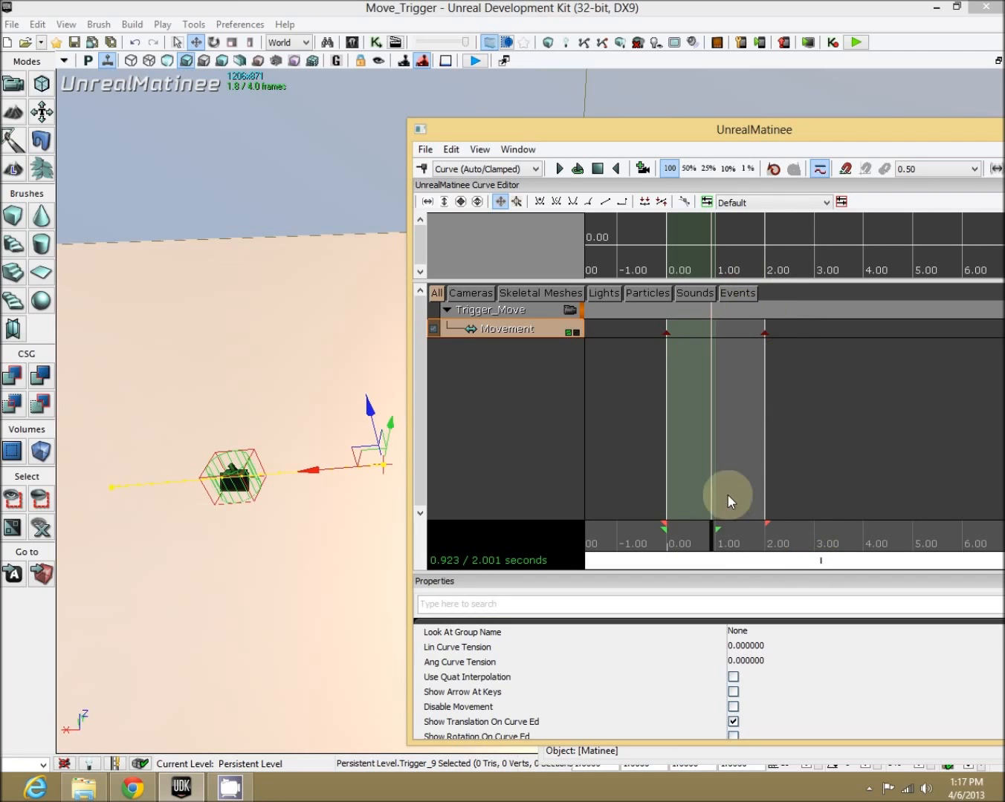
# Rewind the Matinee timeline to 0.00 s, close the Matinee editor, and move the trigger's object variable below the Matinee node
pyautogui.moveTo(711, 551); pyautogui.dragTo(589, 569)
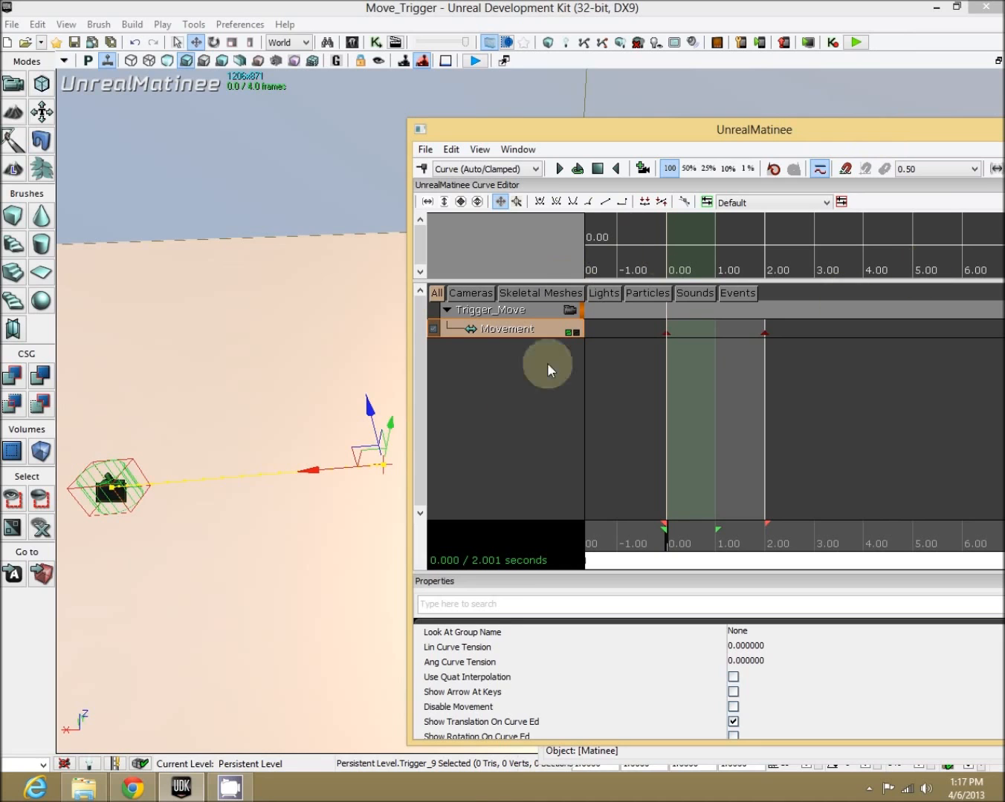
pyautogui.moveTo(818, 153); pyautogui.dragTo(490, 148)
pyautogui.click(746, 149)
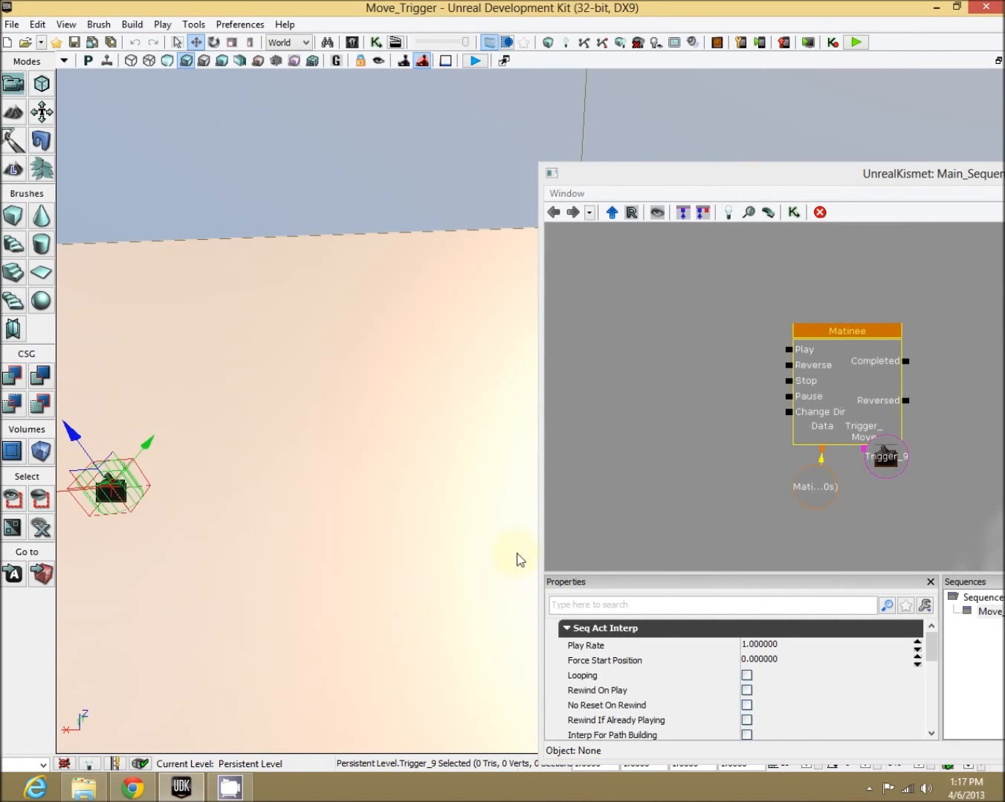
pyautogui.moveTo(886, 454); pyautogui.dragTo(895, 504)
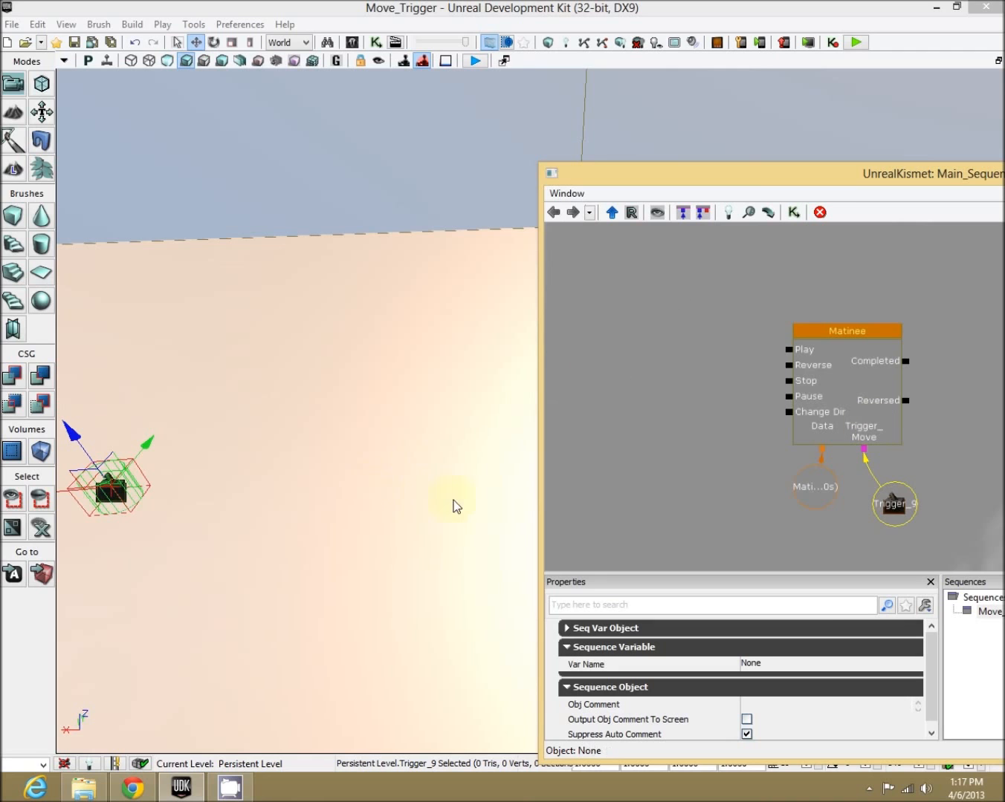
# Add a Level Loaded event beside the Matinee and connect its Loaded and Visible output to the Matinee's Play input
pyautogui.scroll(5, 406, 485)
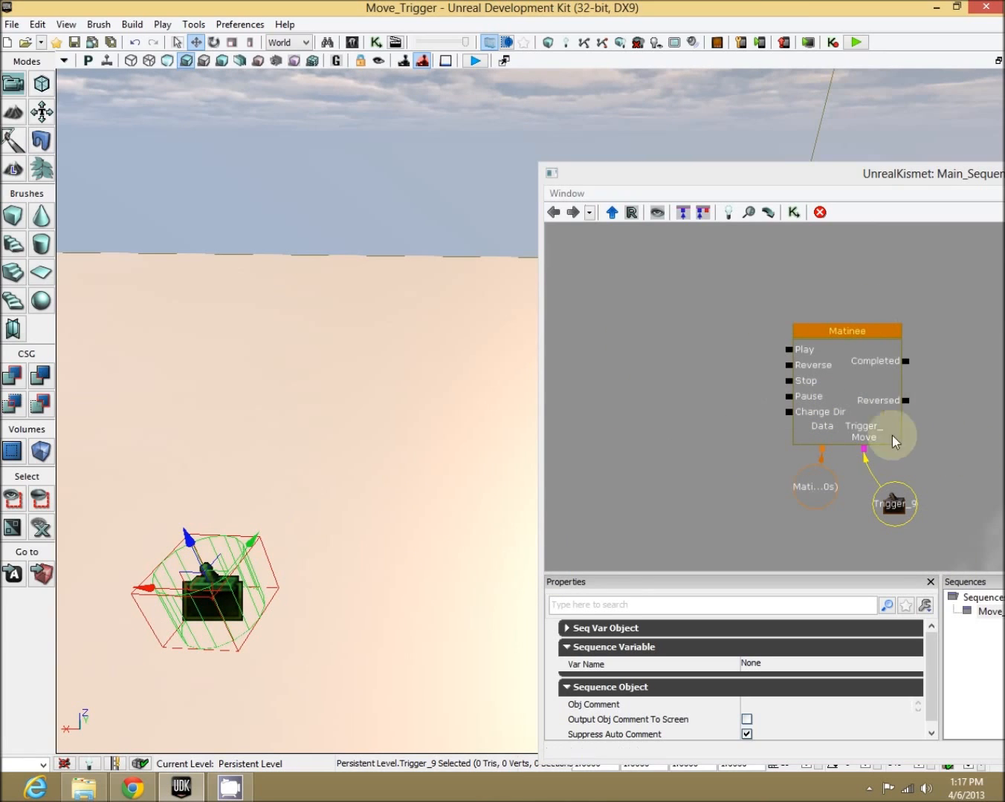
pyautogui.rightClick(632, 371)
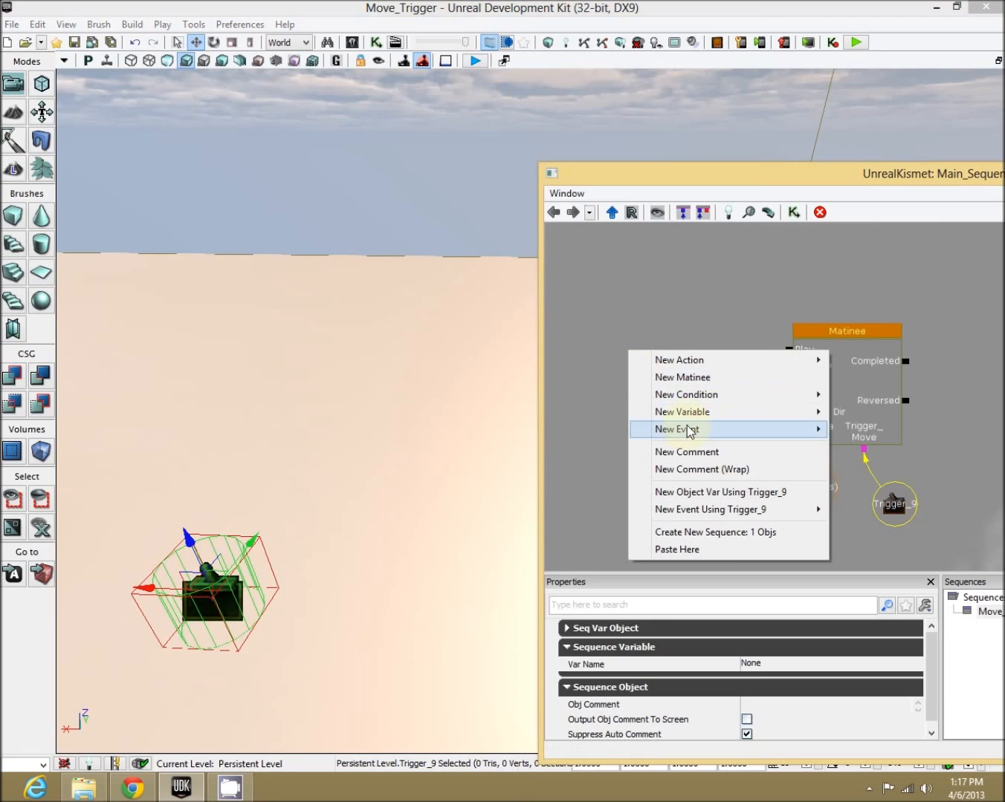
pyautogui.moveTo(752, 429)
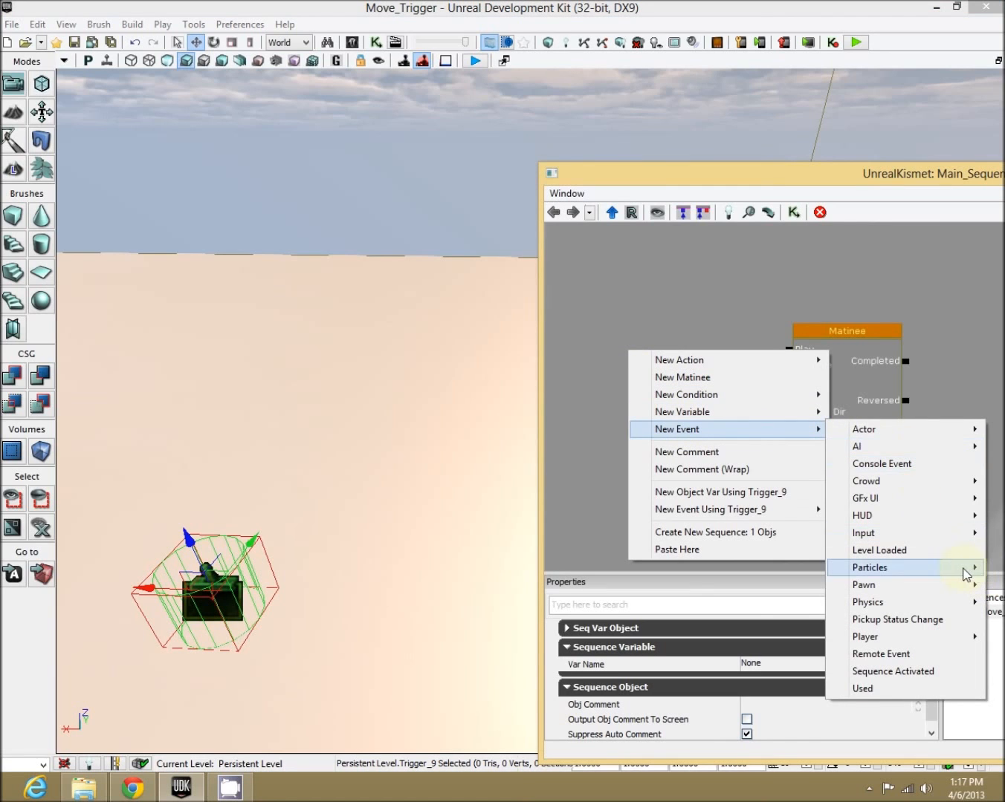
pyautogui.click(928, 551)
pyautogui.moveTo(724, 416); pyautogui.dragTo(651, 405)
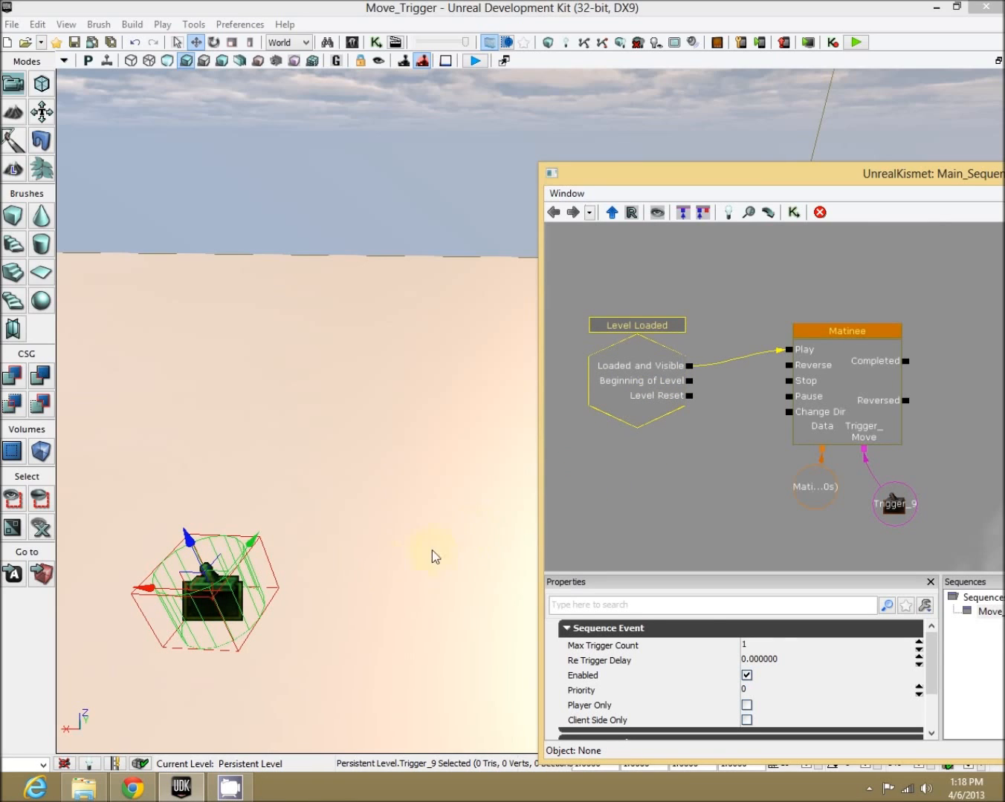
pyautogui.moveTo(733, 489); pyautogui.dragTo(690, 453)
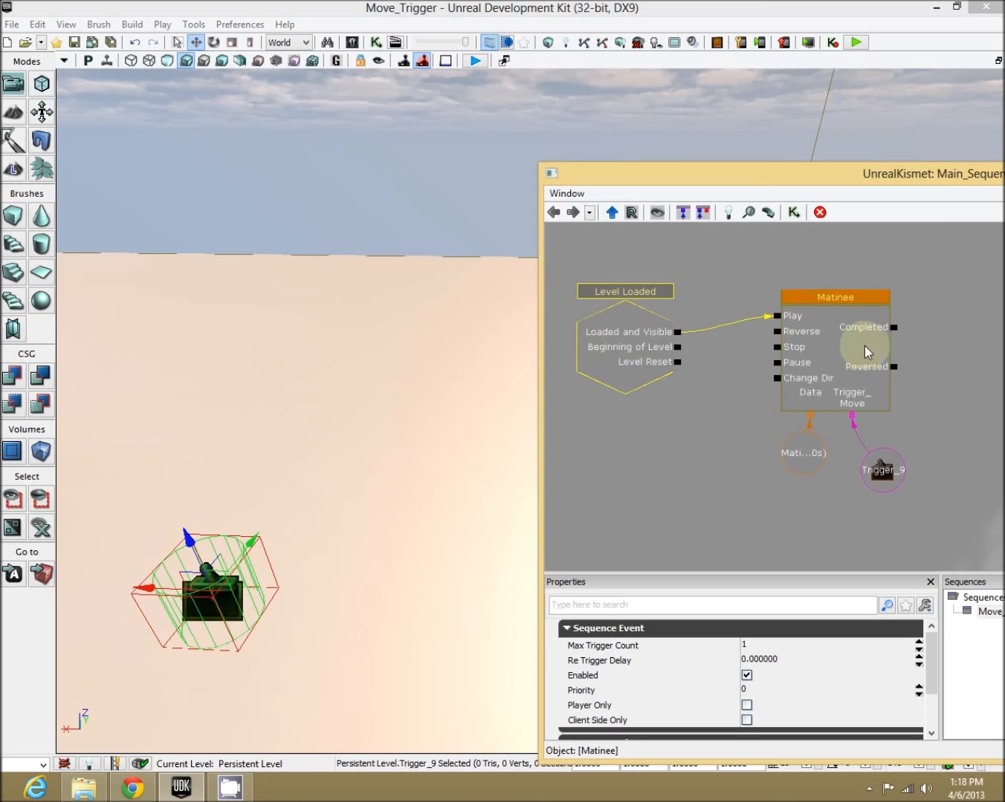
# Play-test the level from the floor near the trigger and the box, and exit the preview
pyautogui.moveTo(402, 684); pyautogui.dragTo(440, 655, button='right')
pyautogui.rightClick(400, 647)
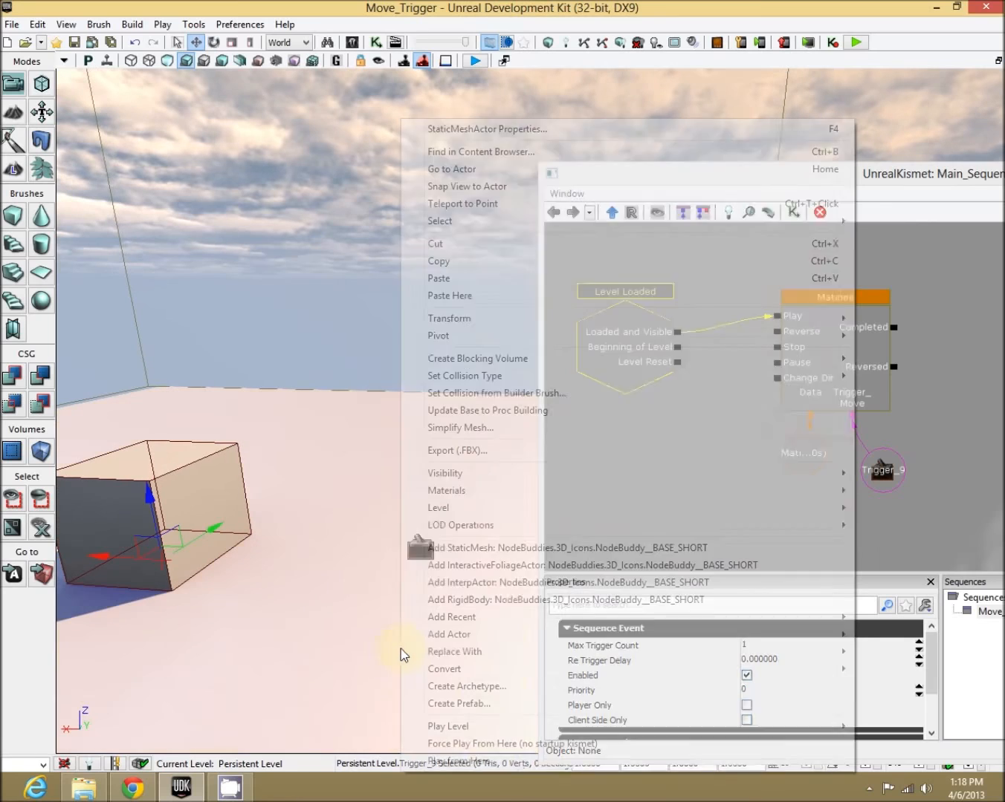
pyautogui.click(461, 761)
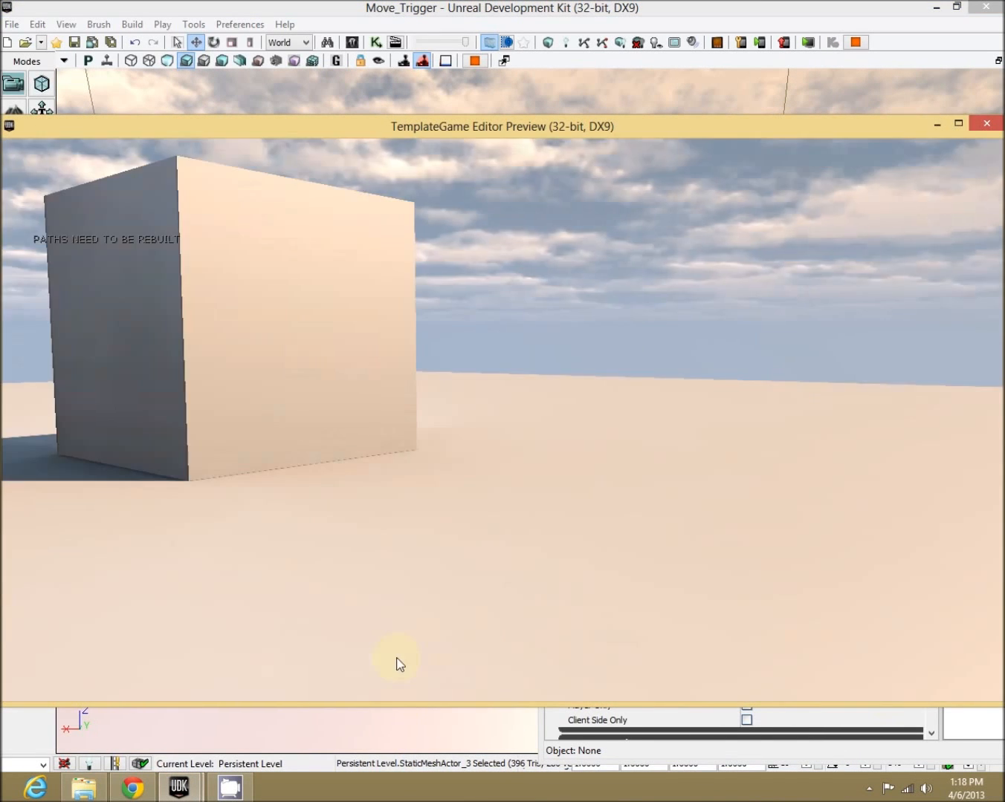
pyautogui.press('Escape')
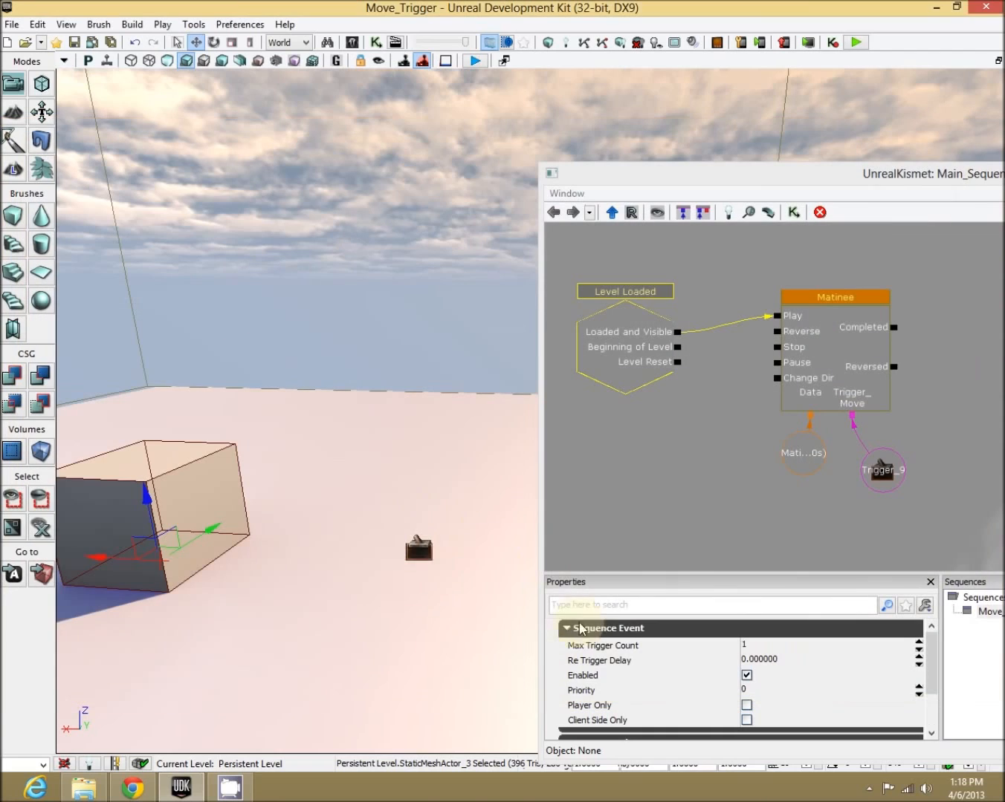
# Open the moving trigger's properties and turn off its Hidden option
pyautogui.click(420, 553)
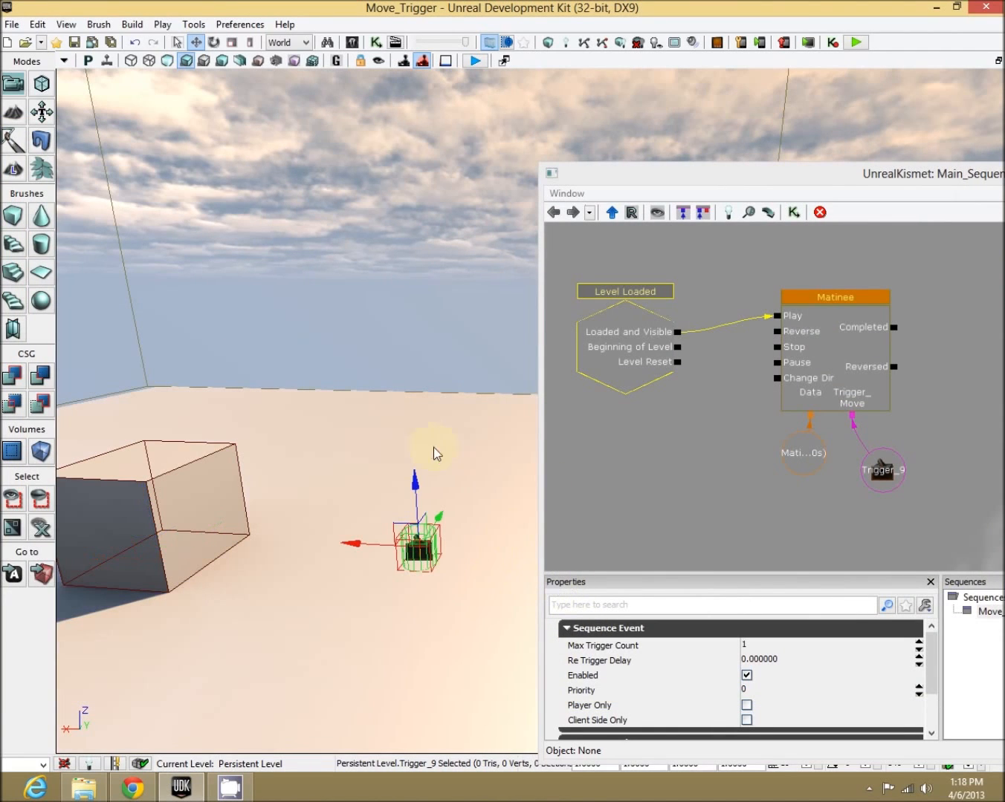
pyautogui.press('F4')
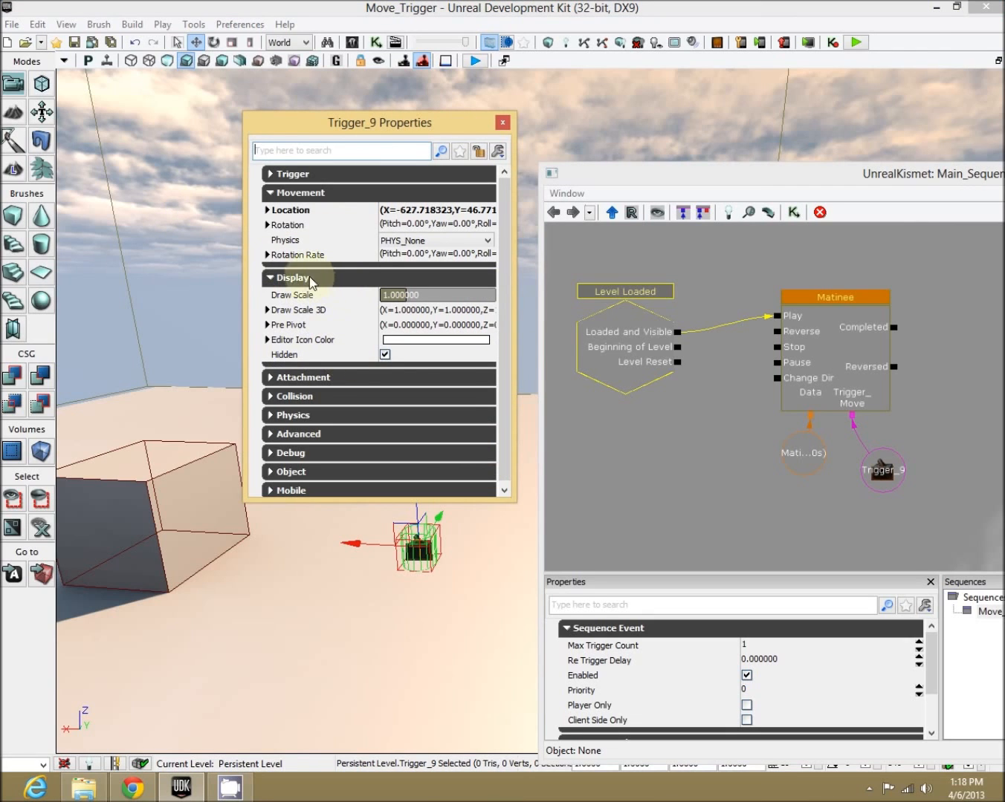
pyautogui.click(385, 355)
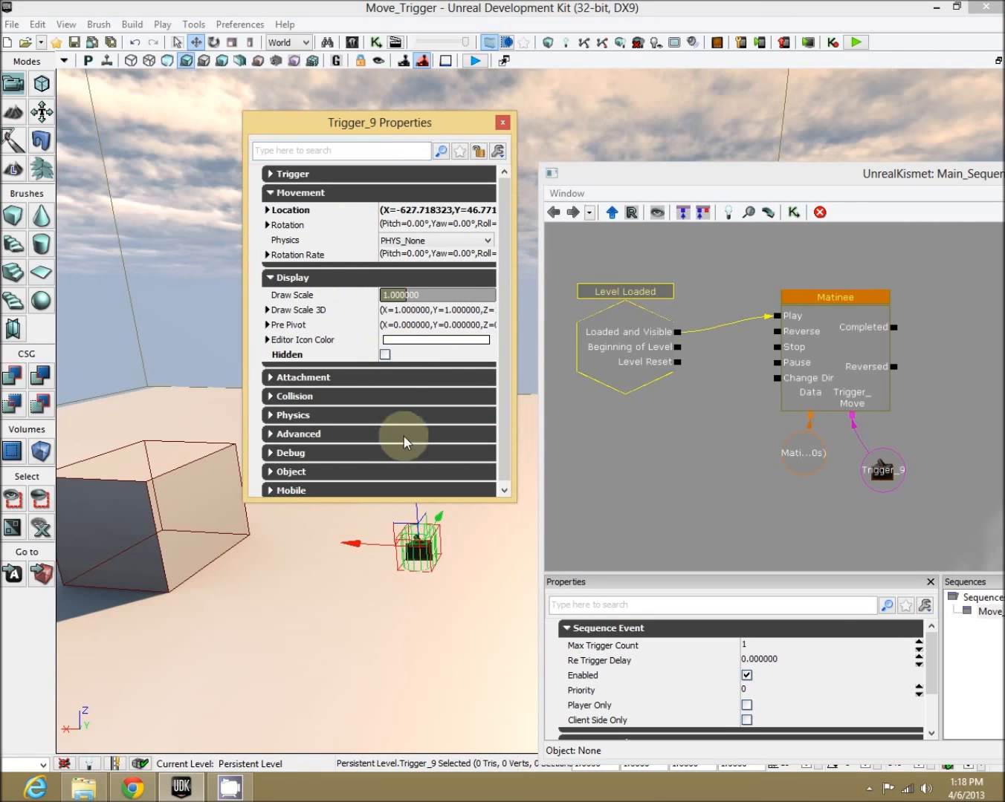
# Play the level from the floor again to check the unhidden trigger in game, and exit the preview
pyautogui.rightClick(389, 658)
pyautogui.click(442, 760)
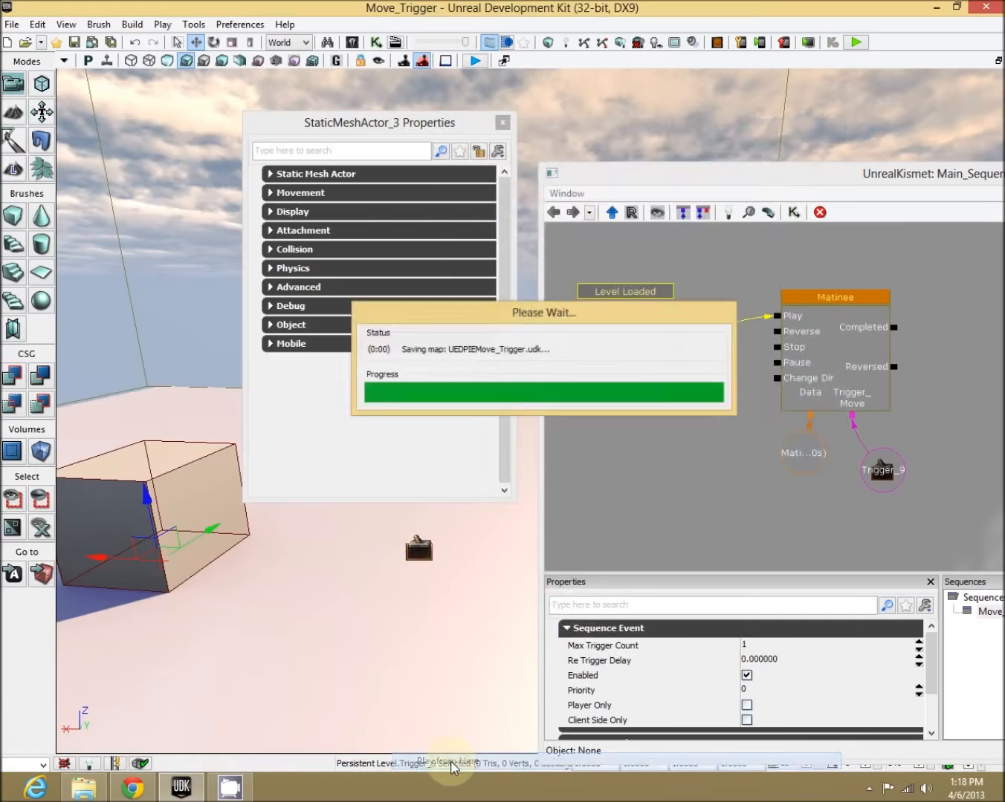
pyautogui.press('s')
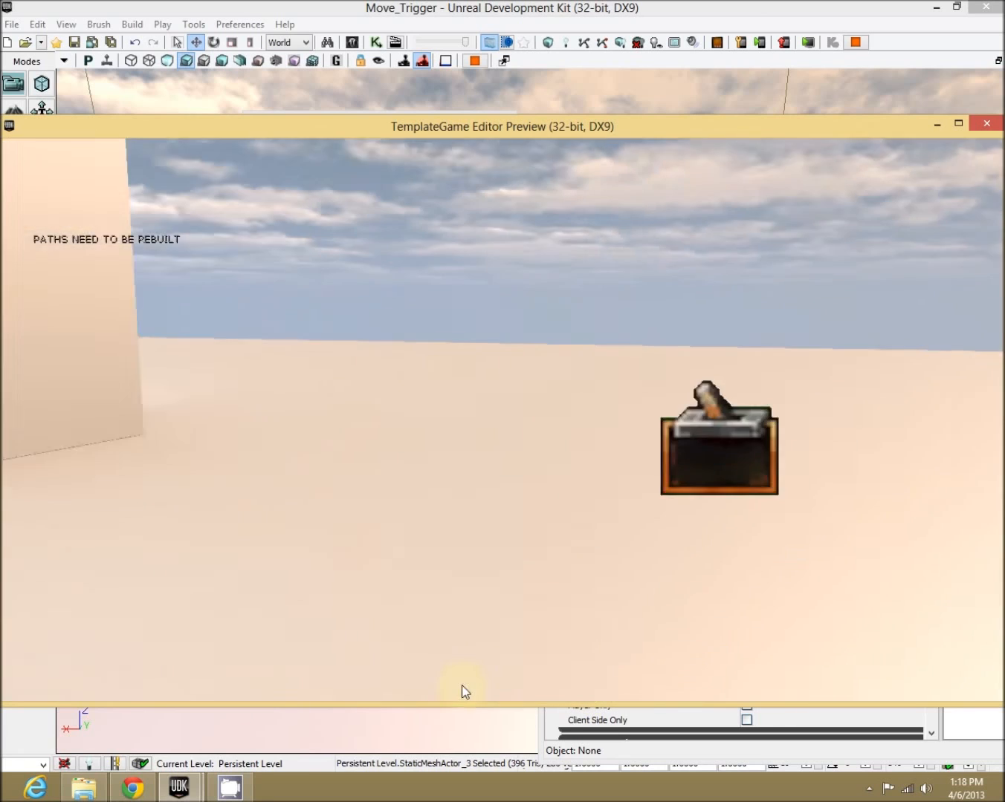
pyautogui.press('Escape')
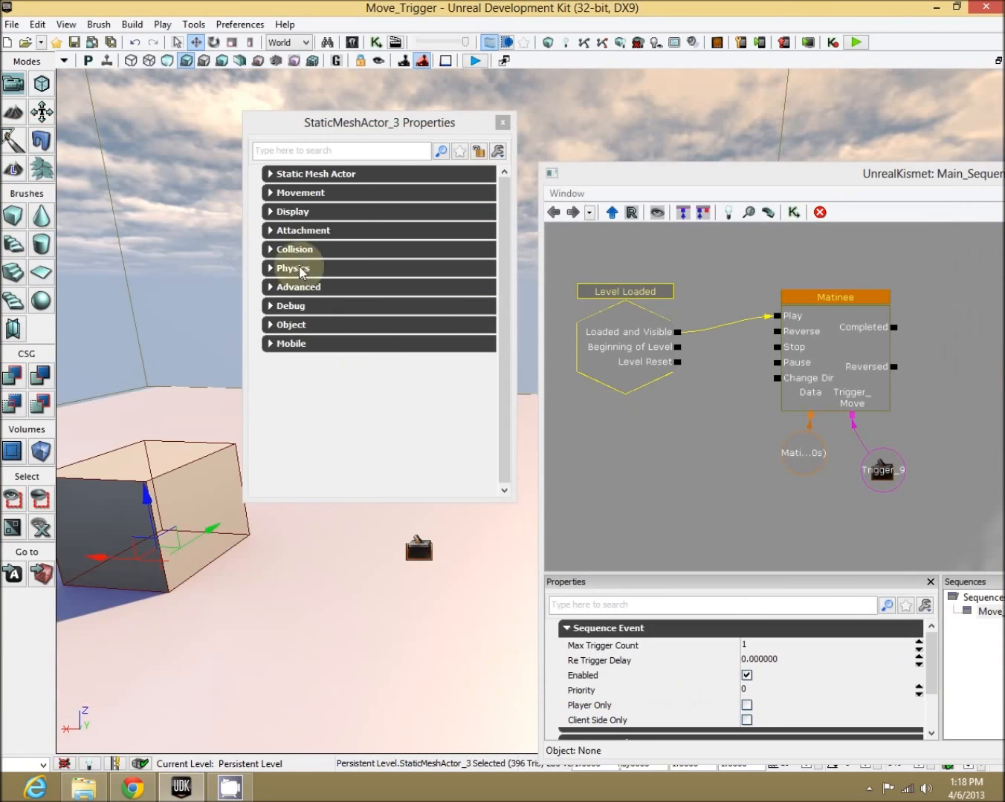
# Set the moving trigger's Physics property to PHYS_Interpolating
pyautogui.click(421, 558)
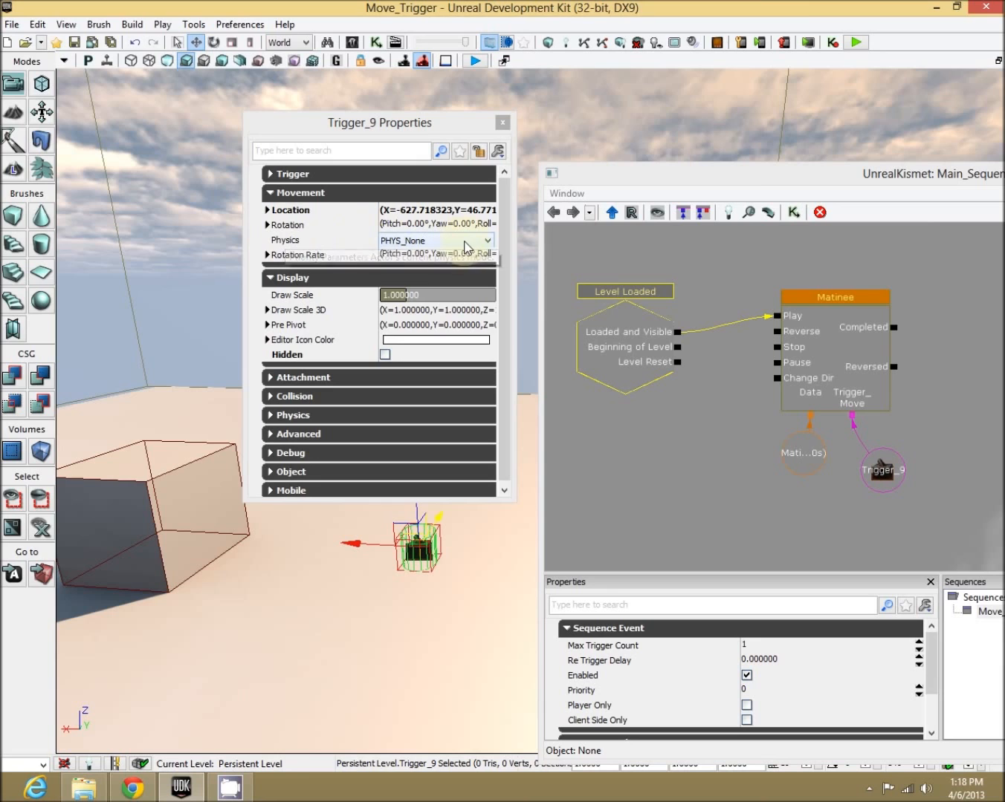
pyautogui.click(467, 241)
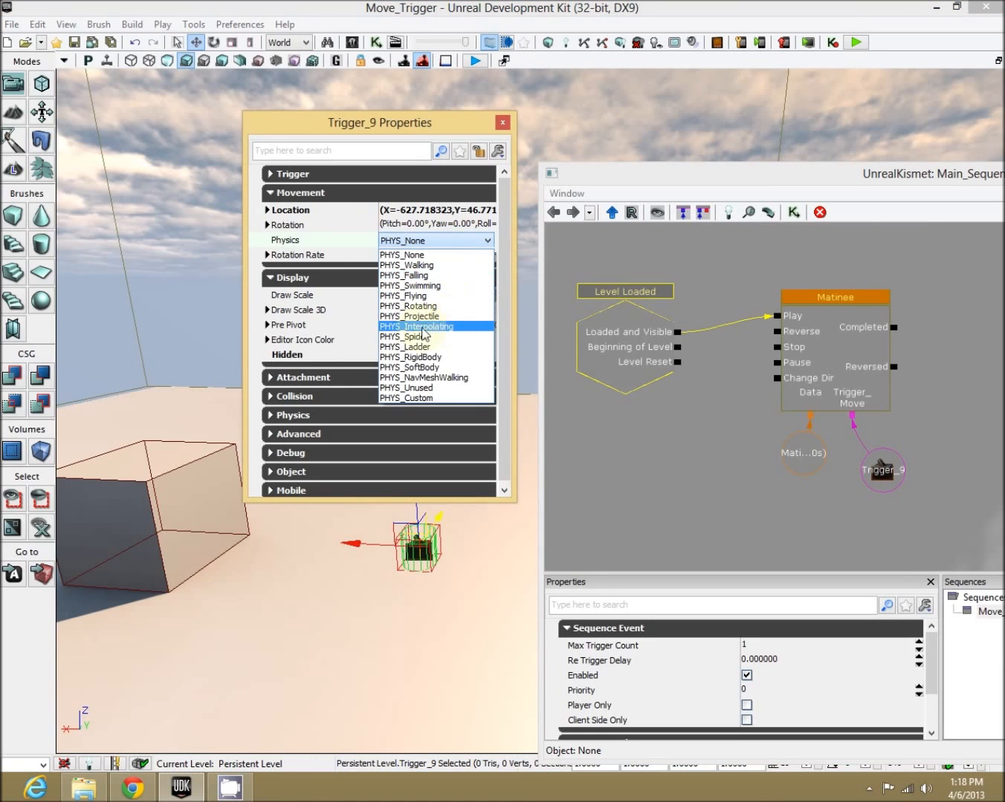
pyautogui.click(443, 326)
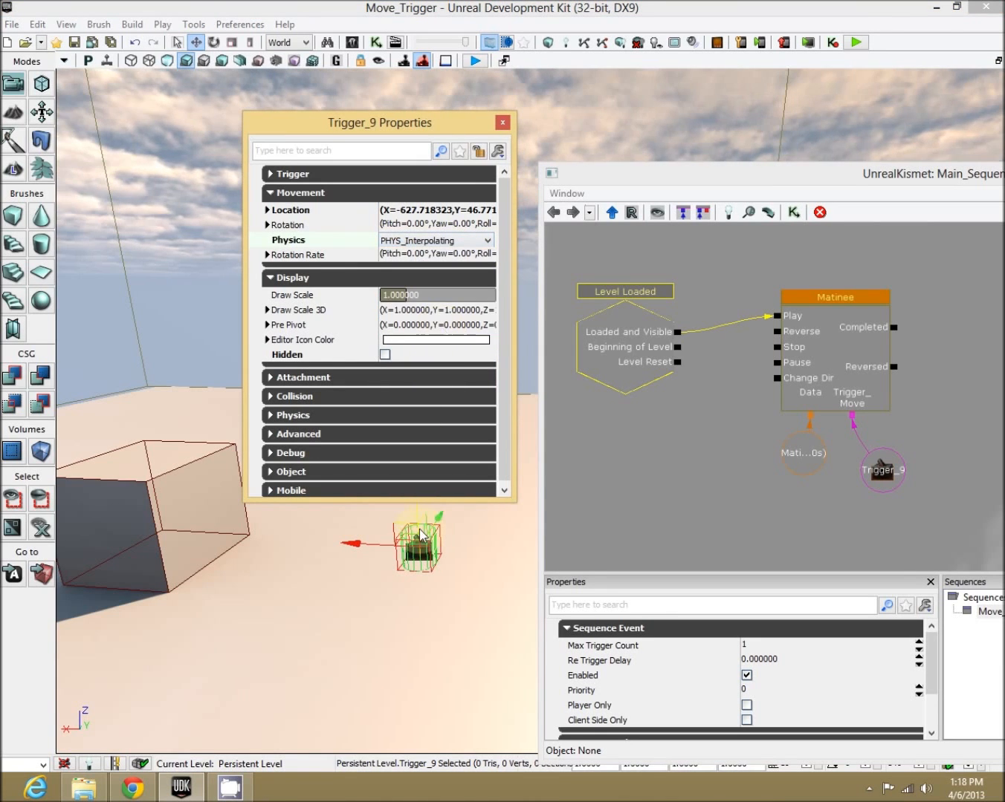
# Preview the level from the floor to check the trigger's movement with interpolating physics, and exit the preview
pyautogui.rightClick(361, 672)
pyautogui.click(422, 641)
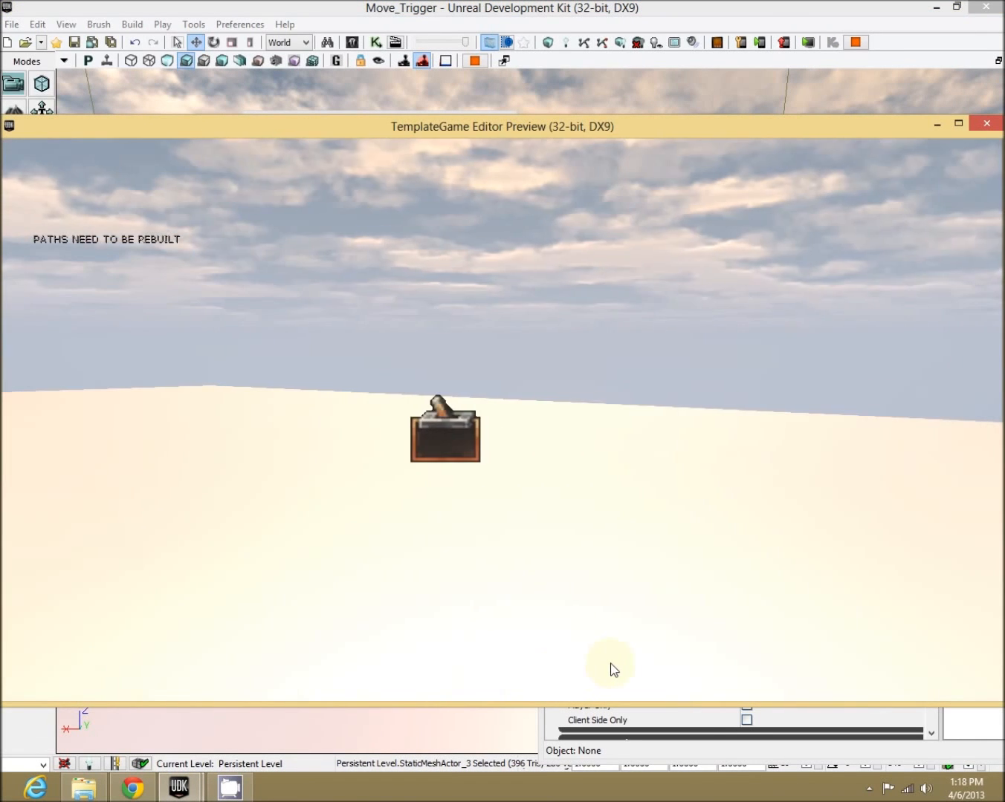
pyautogui.press('Escape')
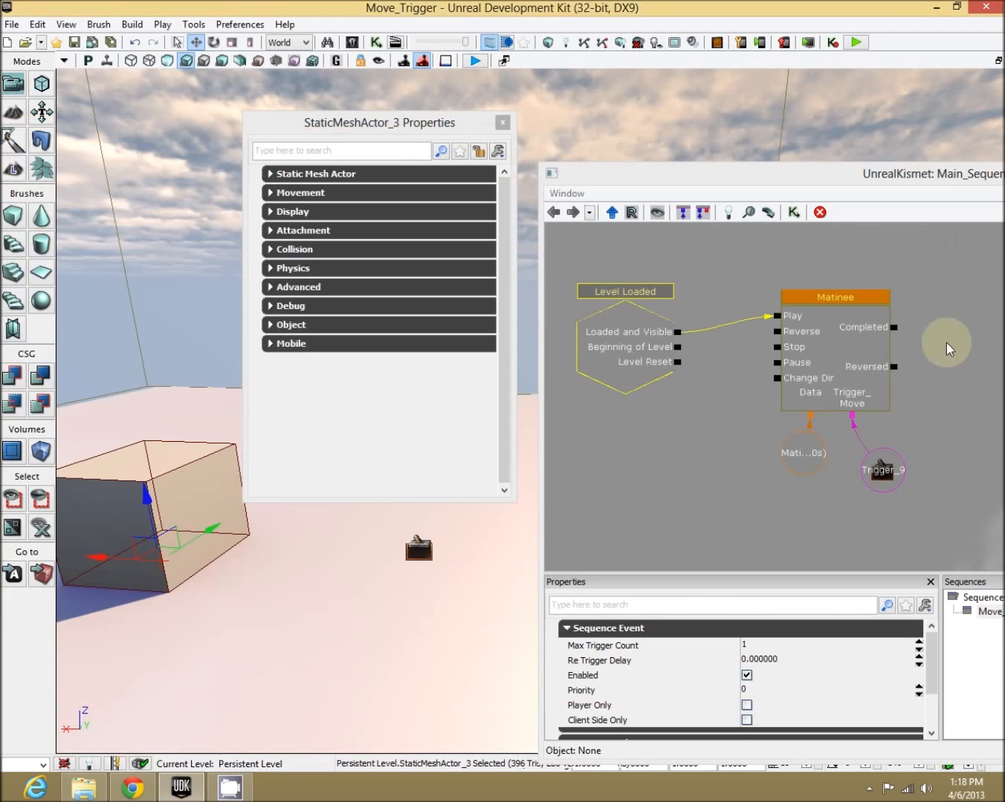
# Loop the trigger's Matinee by connecting Completed to Reverse and Reversed to Play
pyautogui.moveTo(892, 328); pyautogui.dragTo(774, 331)
pyautogui.moveTo(891, 368); pyautogui.dragTo(777, 316)
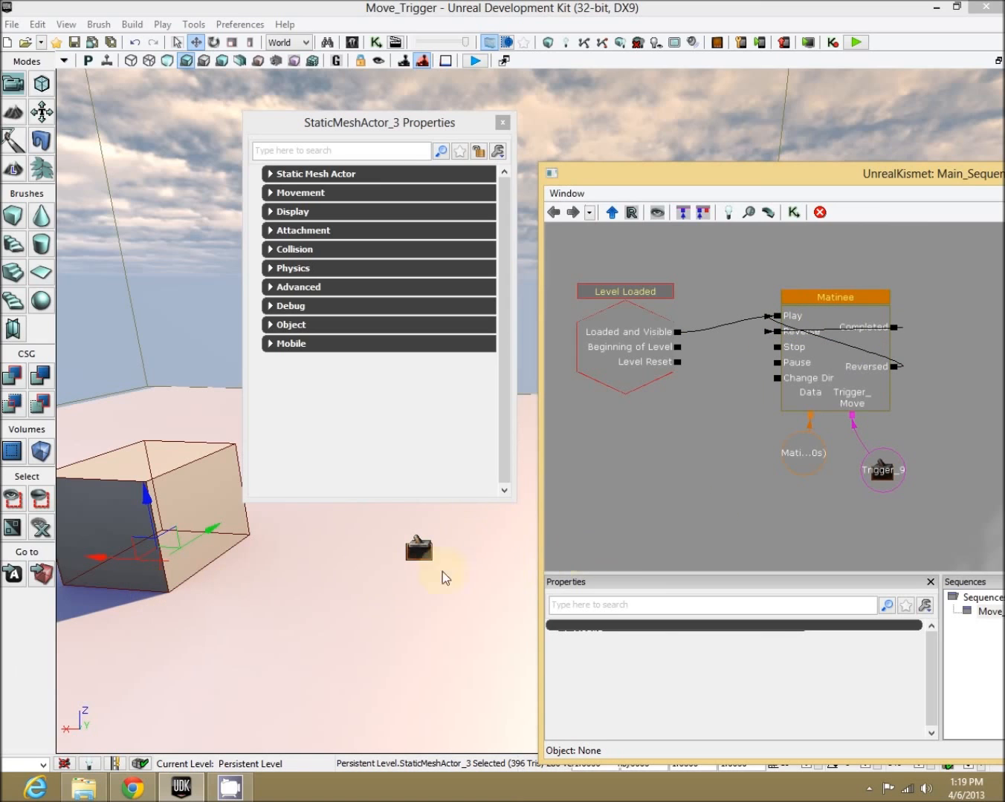
pyautogui.scroll(-3, 708, 518)
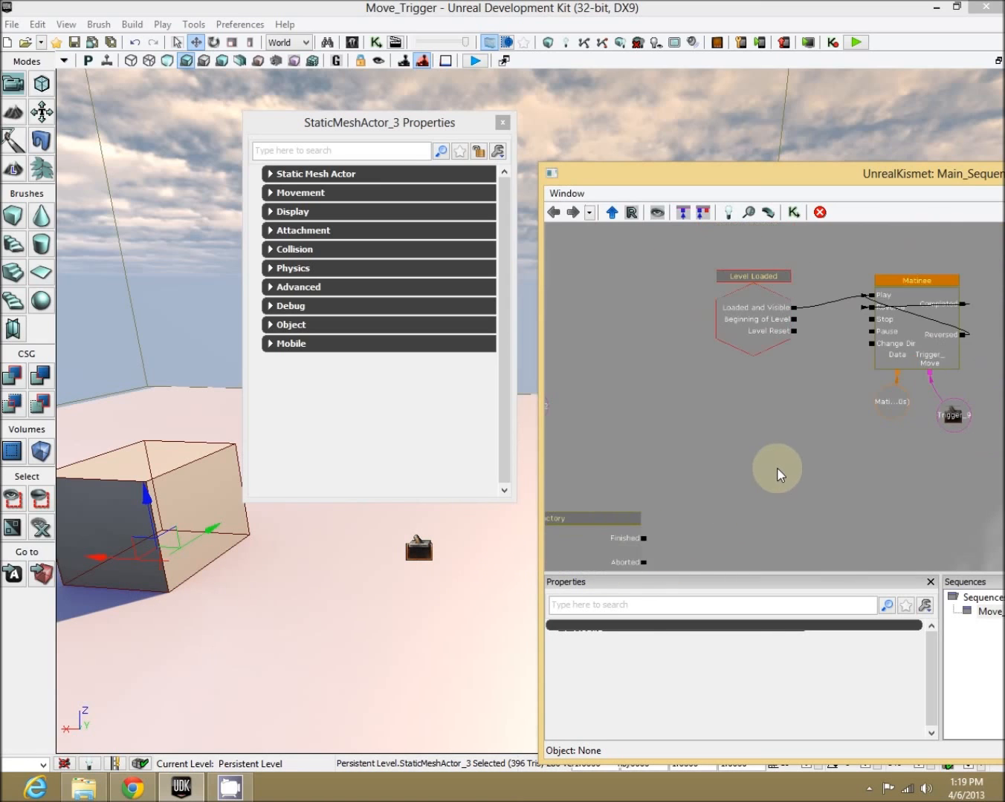
# Place the Actor Factory with its attached Note_0 spawn point below the Trigger_Move Matinee, without the link to the Trigger_2 Touch event
pyautogui.moveTo(743, 472); pyautogui.dragTo(845, 399)
pyautogui.click(418, 553)
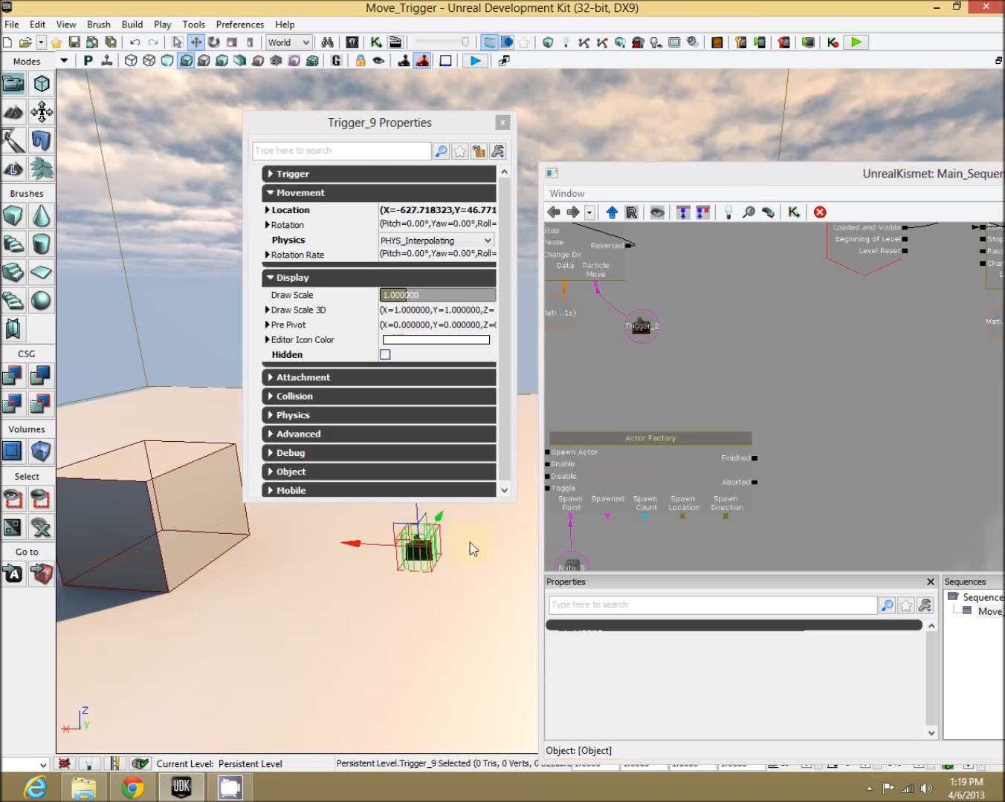
pyautogui.moveTo(663, 392); pyautogui.dragTo(793, 349)
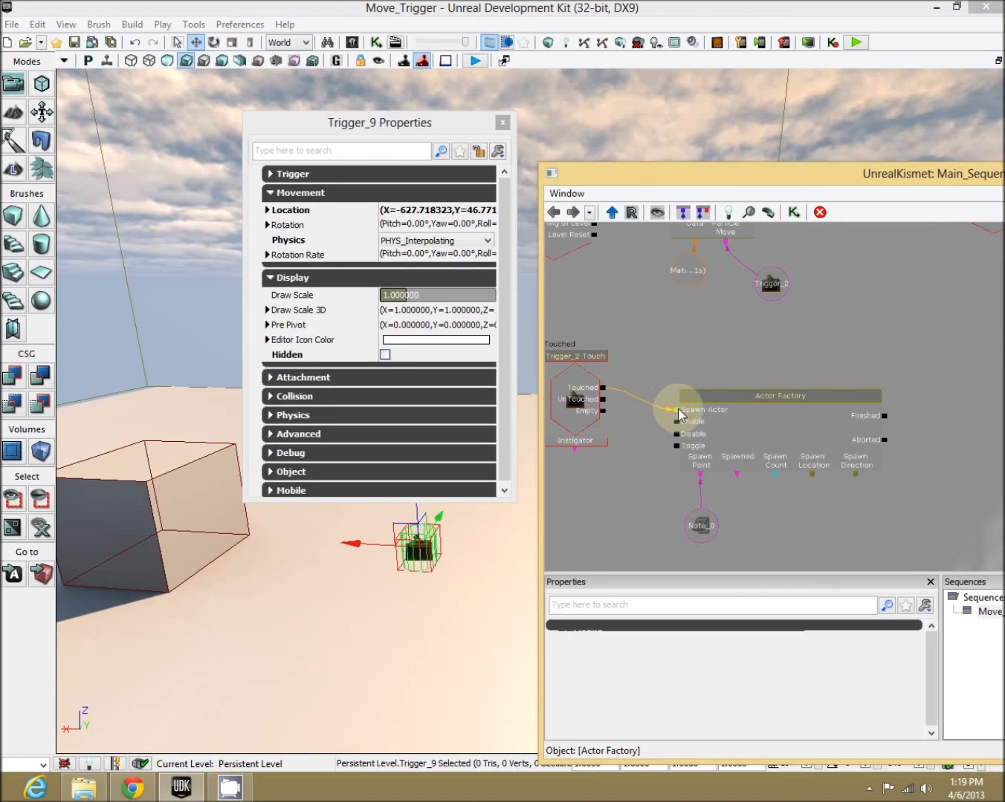
pyautogui.press('super')
pyautogui.press('super')
pyautogui.moveTo(785, 355); pyautogui.dragTo(737, 566)
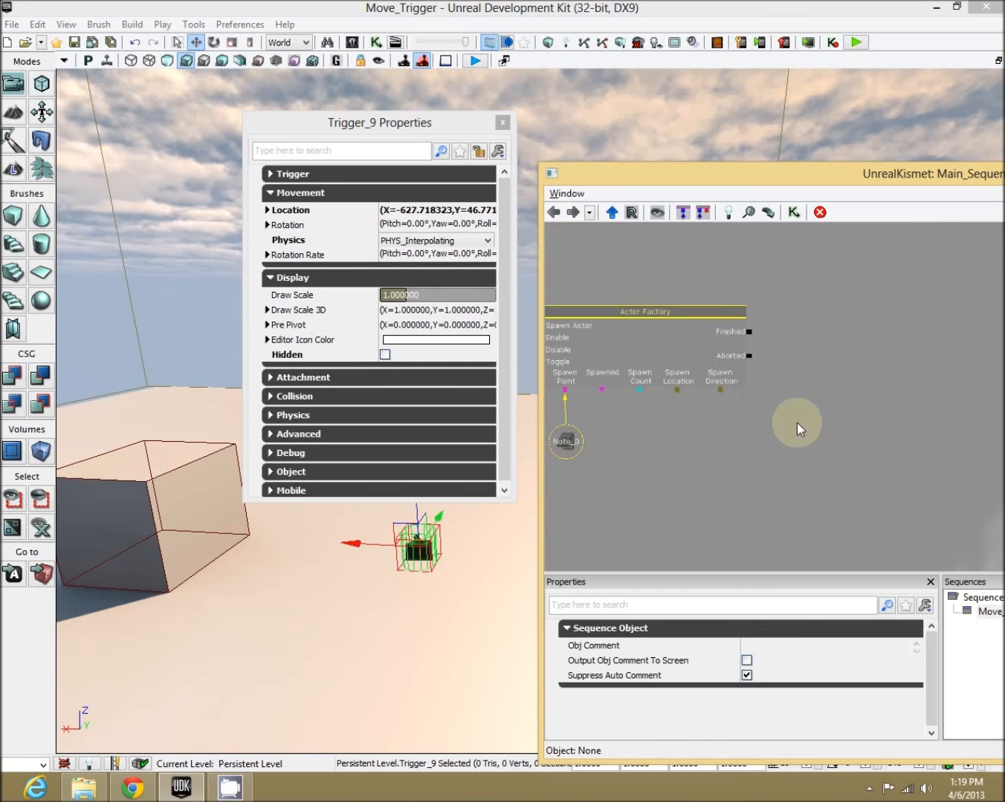
pyautogui.moveTo(697, 384); pyautogui.dragTo(675, 472)
pyautogui.keyDown('ctrl'); pyautogui.moveTo(626, 436); pyautogui.dragTo(908, 370); pyautogui.keyUp('ctrl')
pyautogui.moveTo(786, 408); pyautogui.dragTo(597, 505)
pyautogui.keyDown('ctrl'); pyautogui.moveTo(695, 483); pyautogui.dragTo(799, 481); pyautogui.keyUp('ctrl')
pyautogui.moveTo(597, 514); pyautogui.dragTo(625, 441)
pyautogui.click(622, 356)
# Add a Touch event for the moving trigger and connect its Touched output to the Actor Factory's Spawn Actor input
pyautogui.click(419, 549)
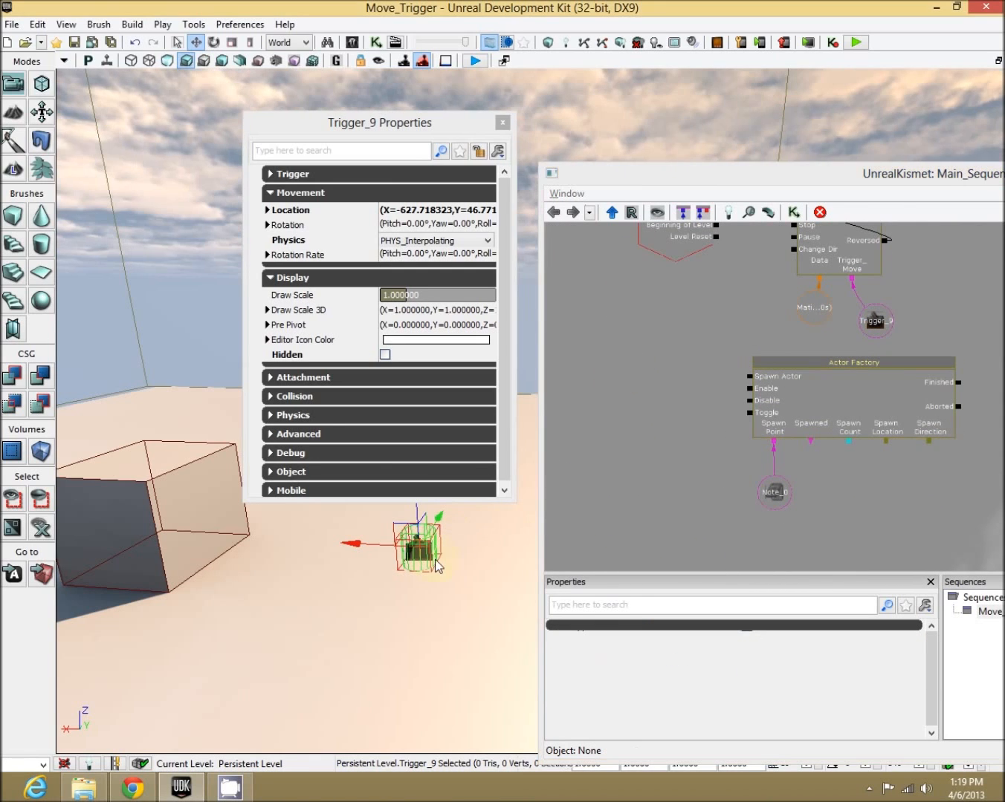
pyautogui.rightClick(619, 354)
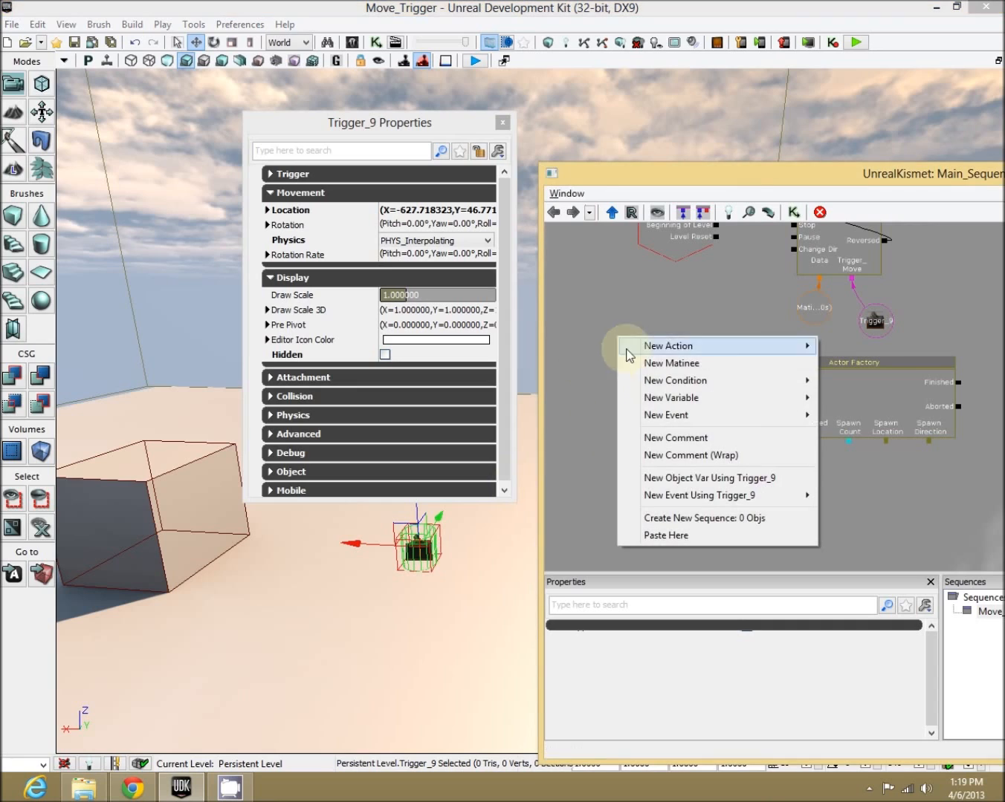
pyautogui.moveTo(719, 503)
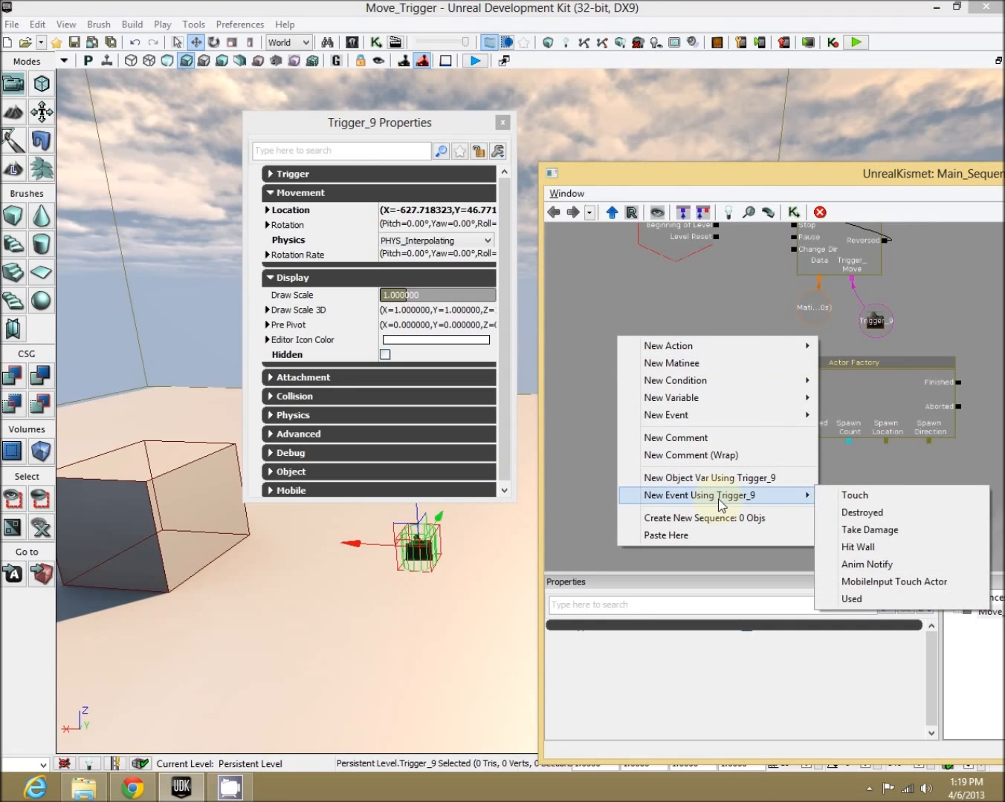
pyautogui.click(855, 495)
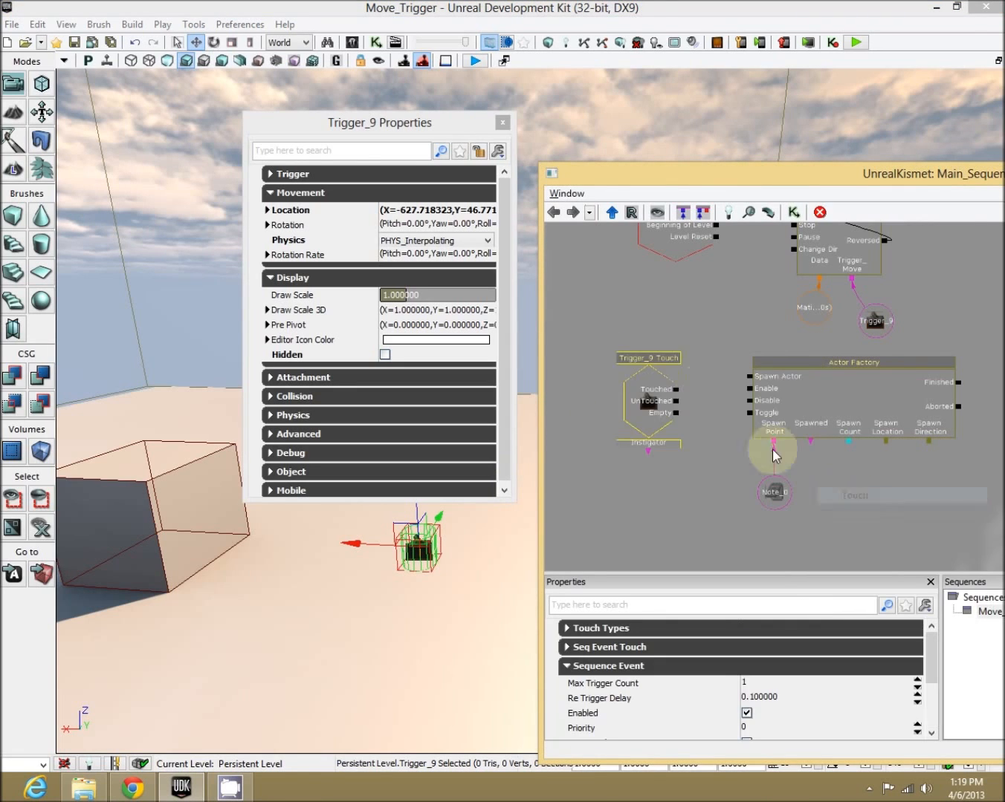
pyautogui.click(696, 401)
pyautogui.moveTo(696, 401); pyautogui.dragTo(744, 380)
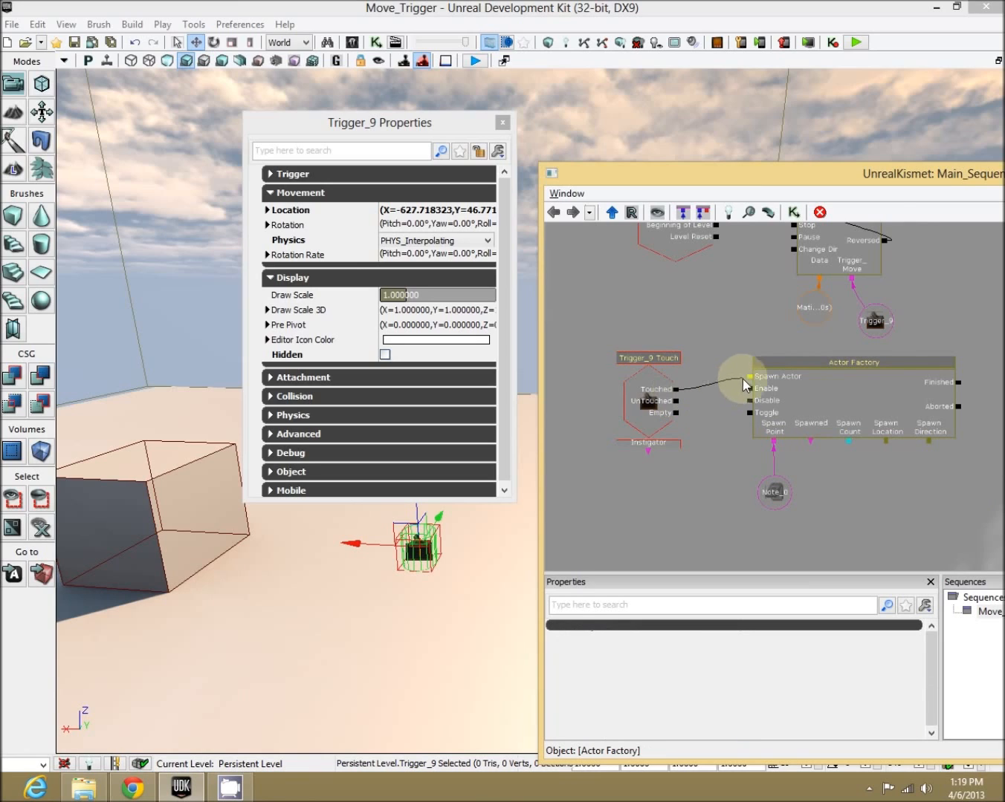
# Set the new Touch event's Max Trigger Count to 0
pyautogui.click(660, 407)
pyautogui.click(770, 679)
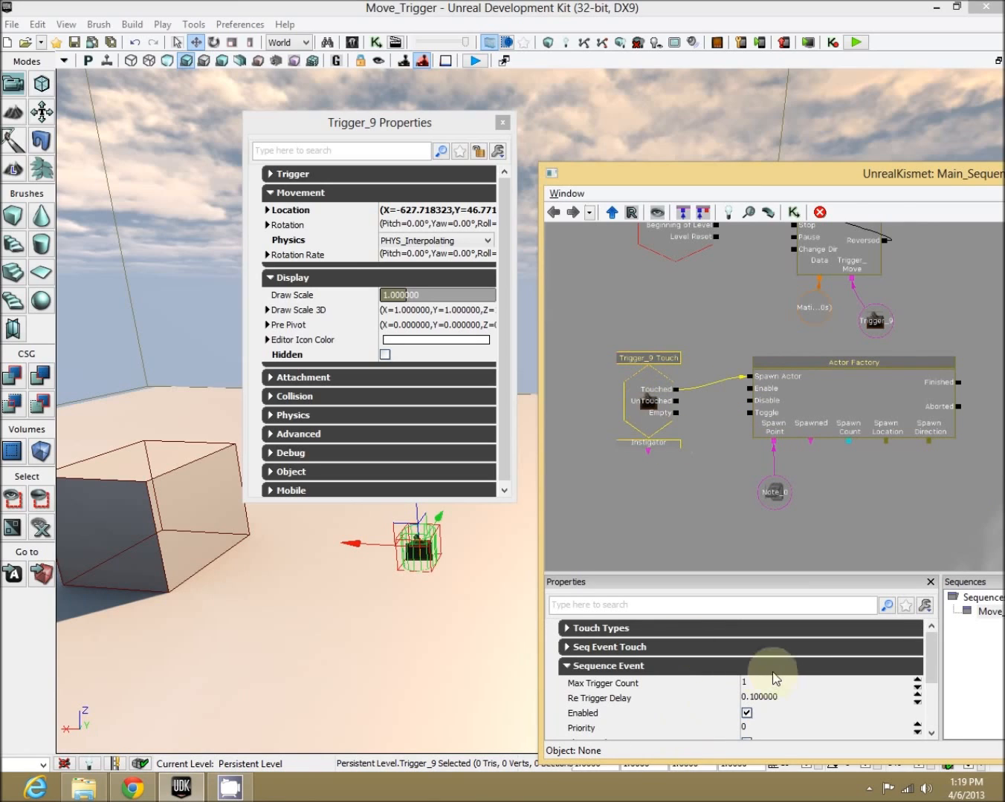
pyautogui.write('0')
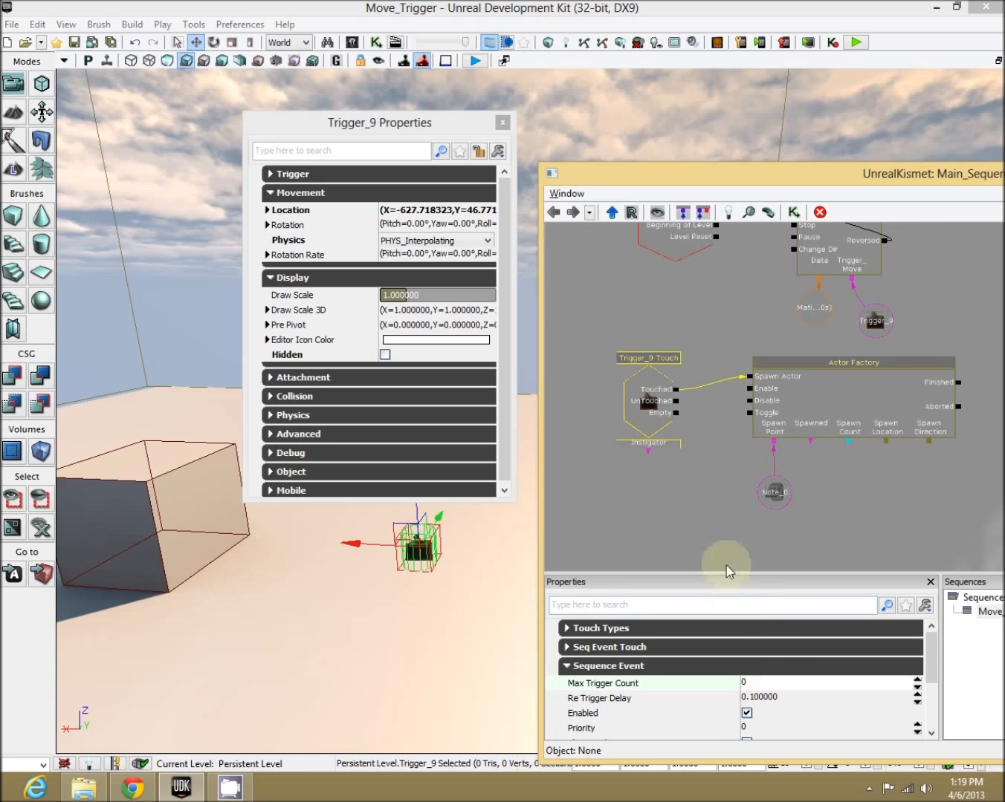
pyautogui.click(671, 496)
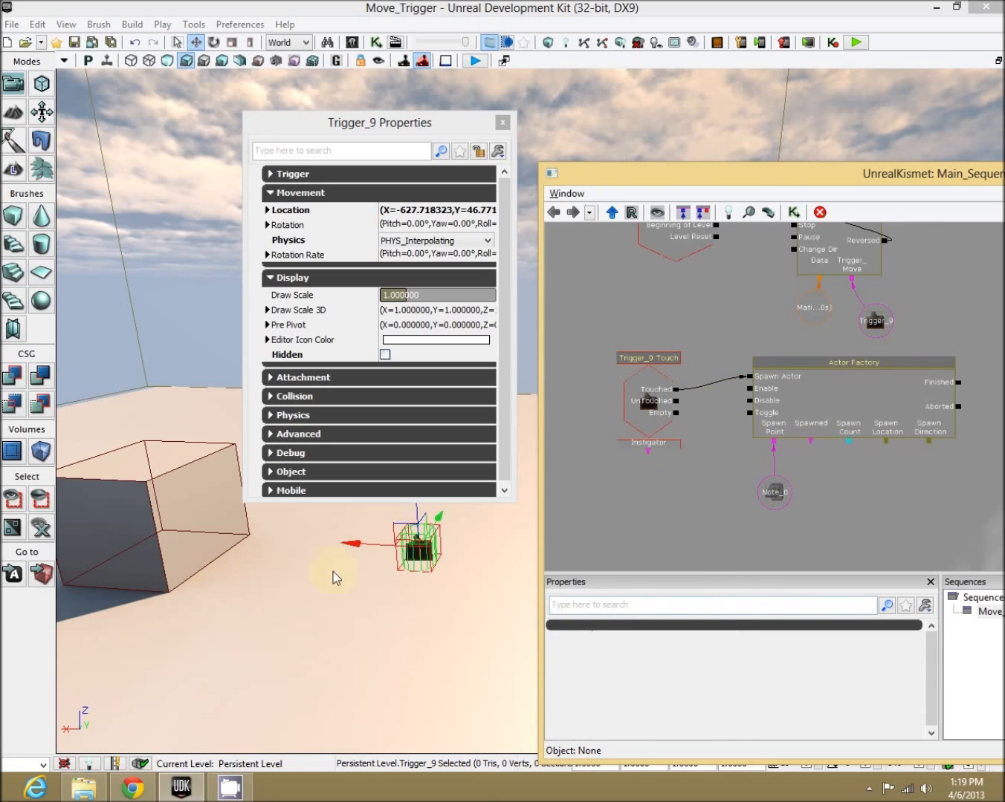
# Play the level from the floor beside the moving trigger to test touching it, and end the preview
pyautogui.rightClick(401, 612)
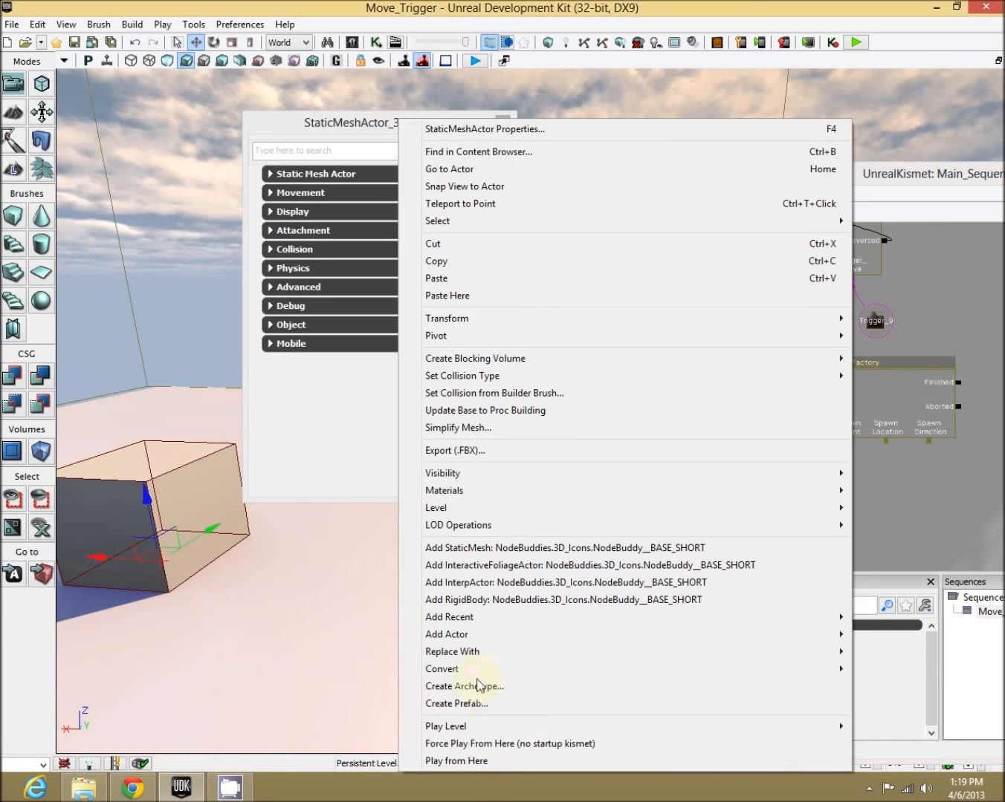
pyautogui.click(502, 761)
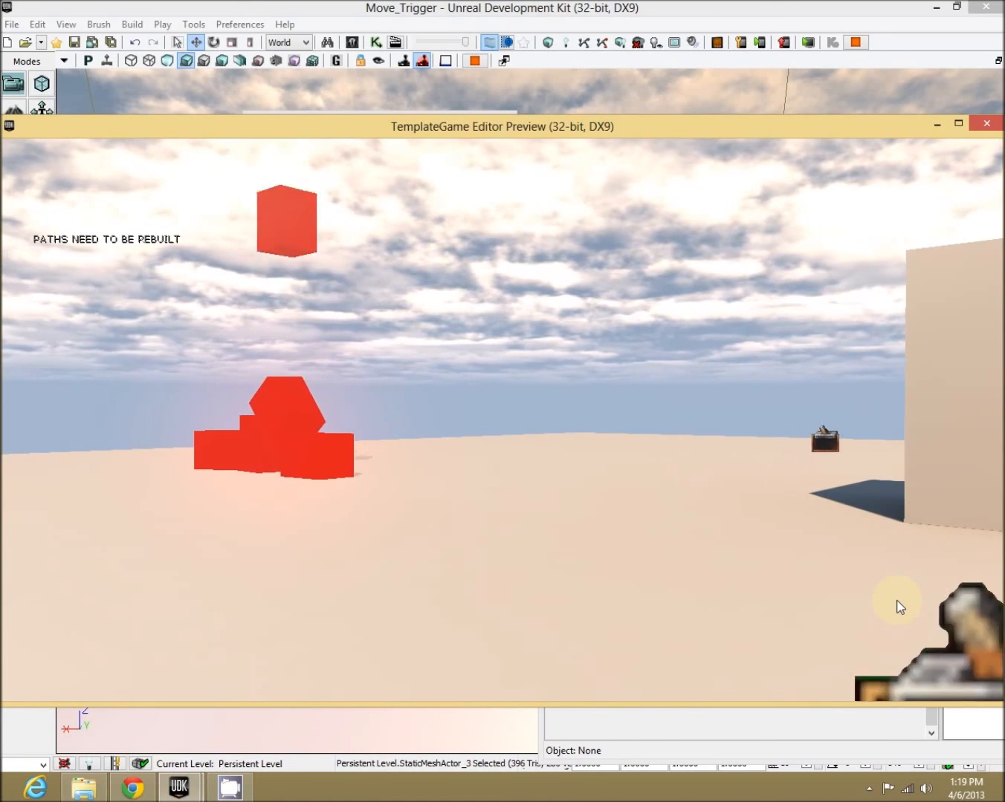
pyautogui.press('Escape')
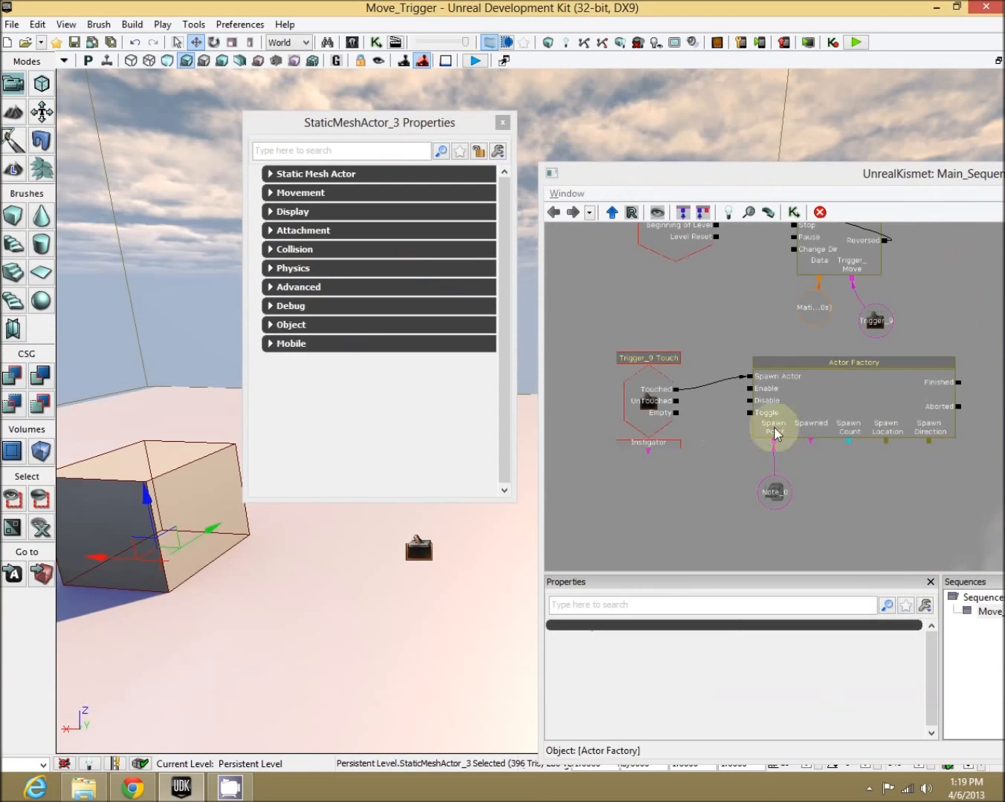
# Set the Trigger_9 Touch event's Obj Comment to "Touched!" and enable Output Obj Comment To Screen
pyautogui.click(668, 406)
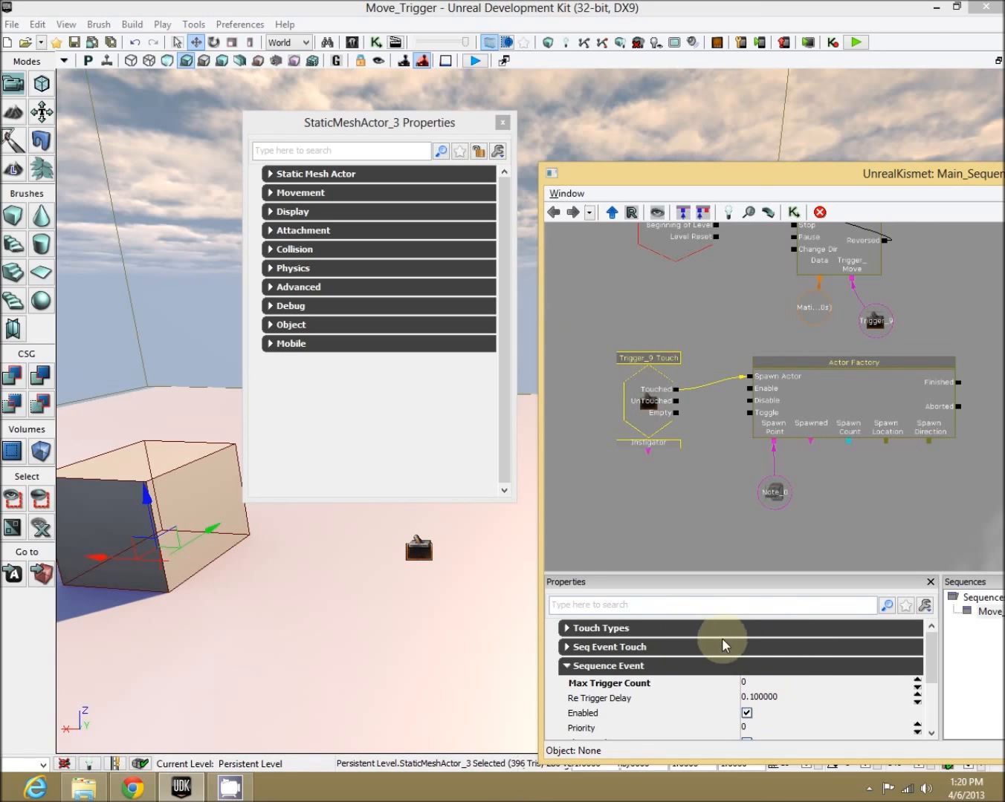
pyautogui.moveTo(933, 642); pyautogui.dragTo(942, 705)
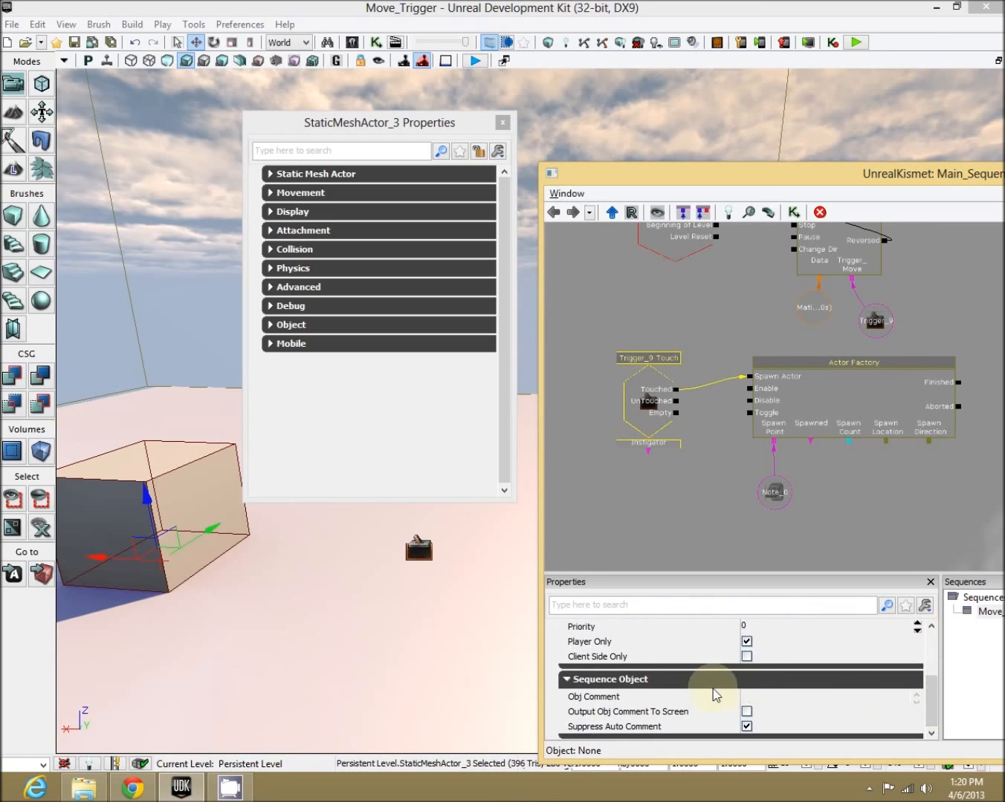
pyautogui.click(757, 696)
pyautogui.write('Touched!')
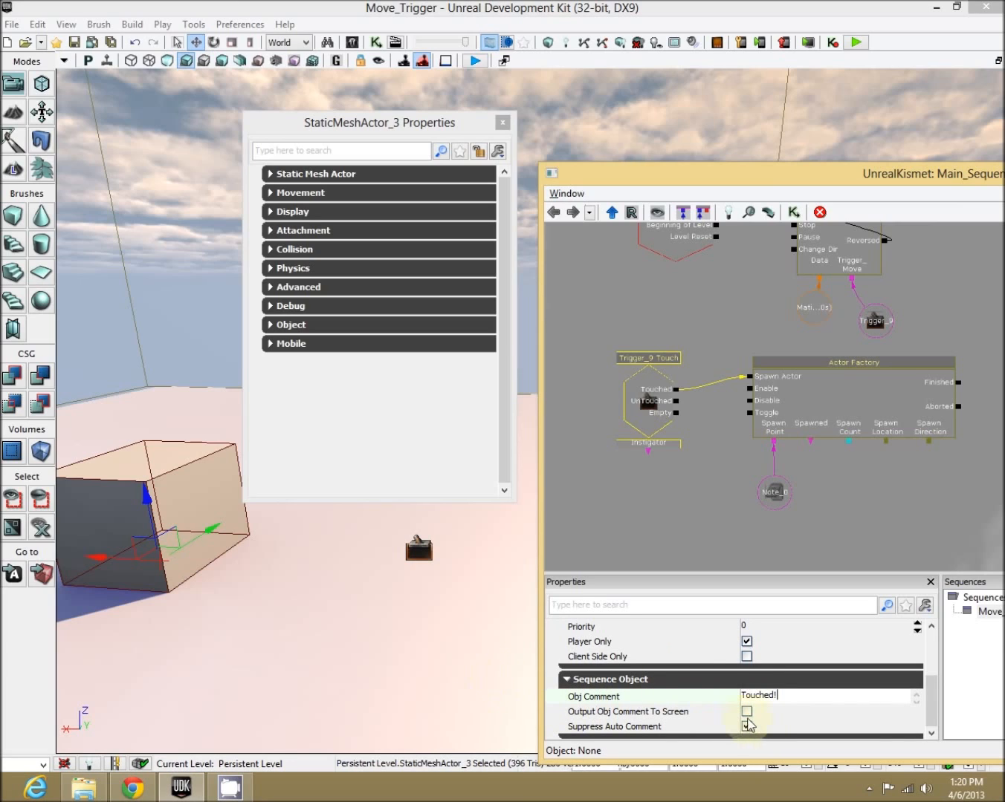
pyautogui.click(747, 712)
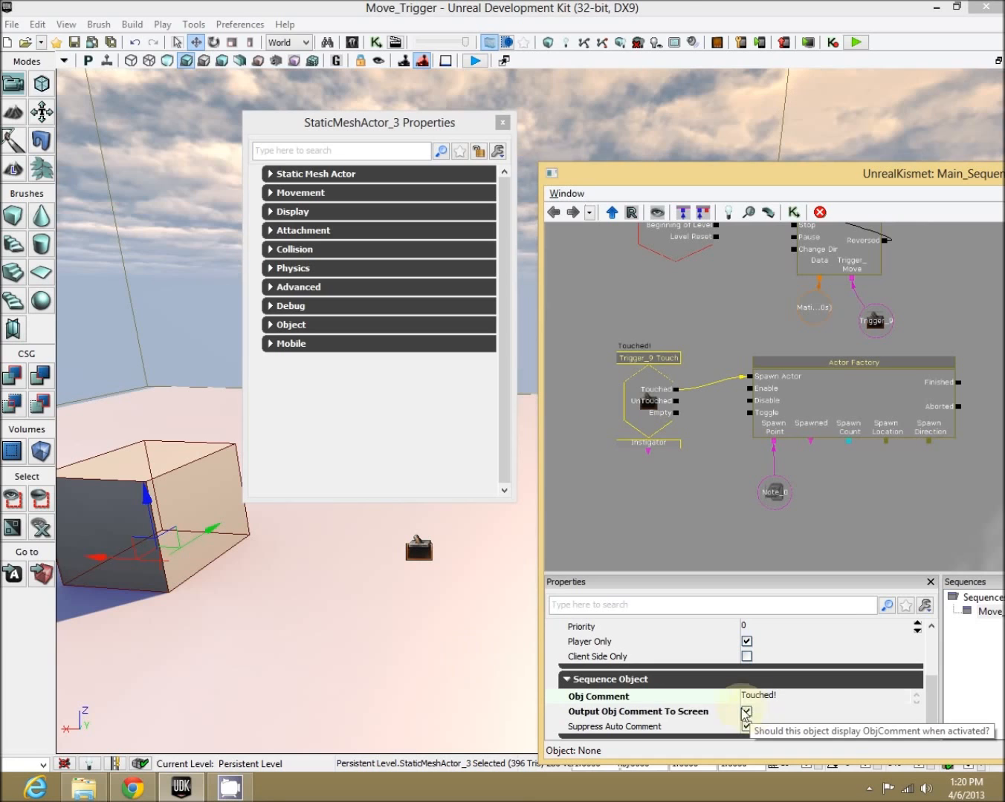
# Play the level from the floor near the moving trigger and walk forward into it to test the on-screen comment
pyautogui.rightClick(446, 691)
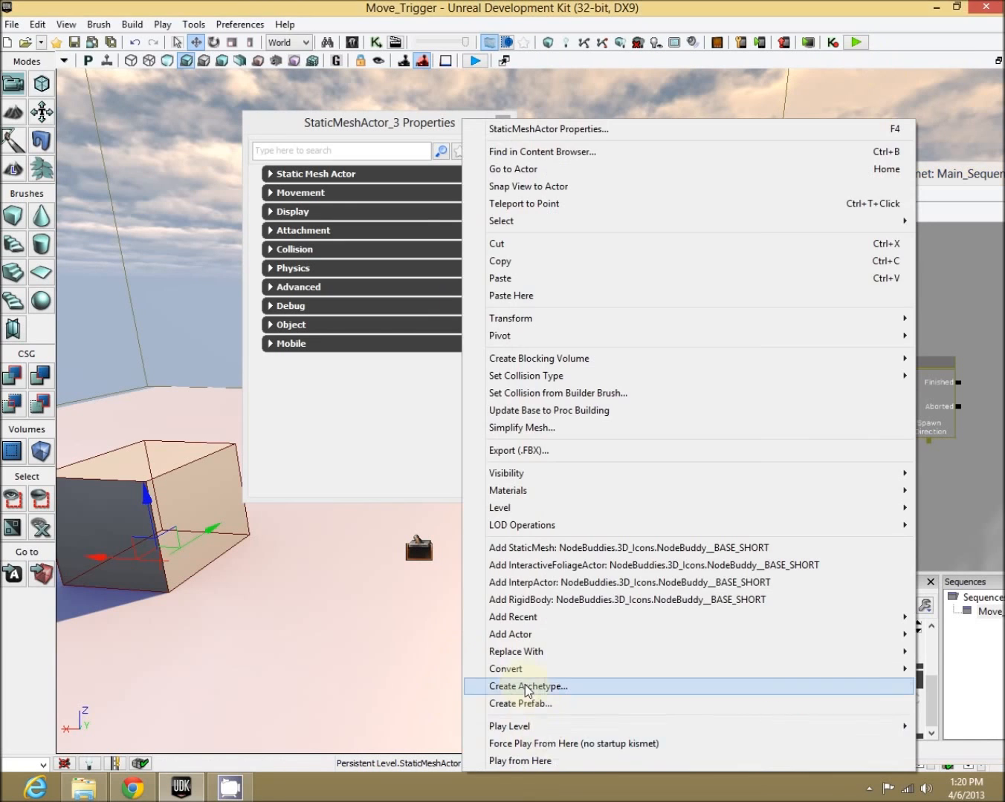
pyautogui.click(551, 757)
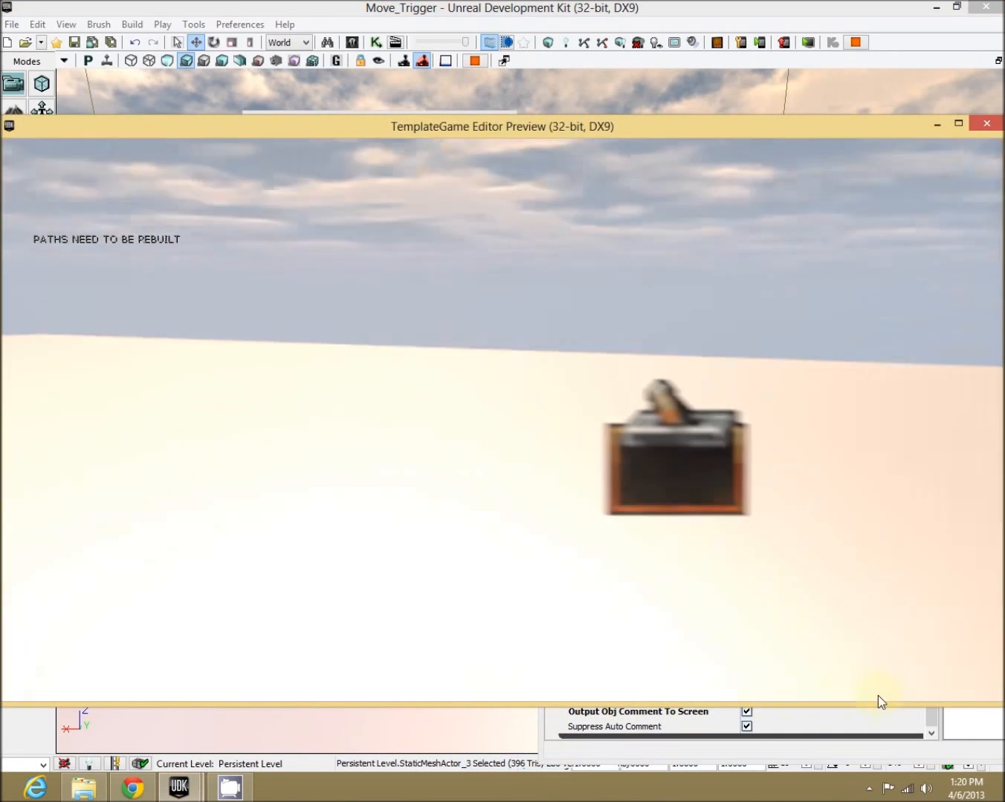
pyautogui.press('w')
pyautogui.press('w')
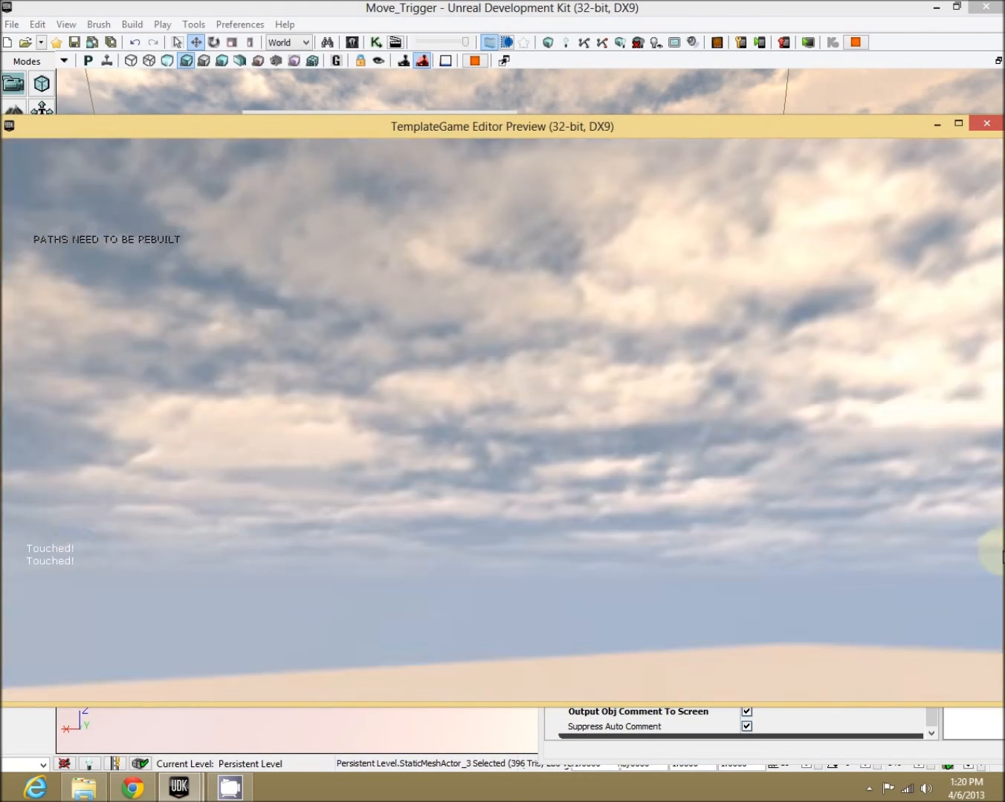